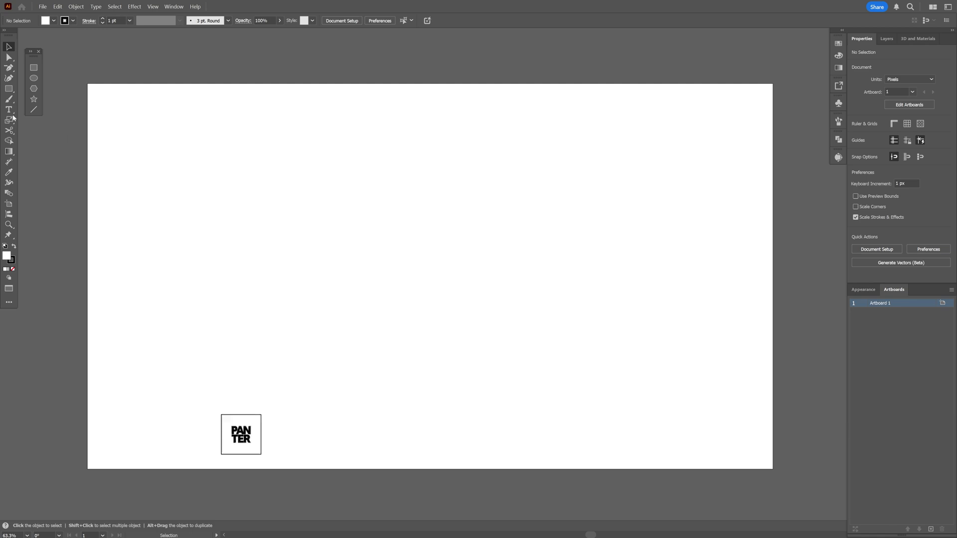
- Add the text PANTER to the artboard and scale it up to a large size
click(8, 110)
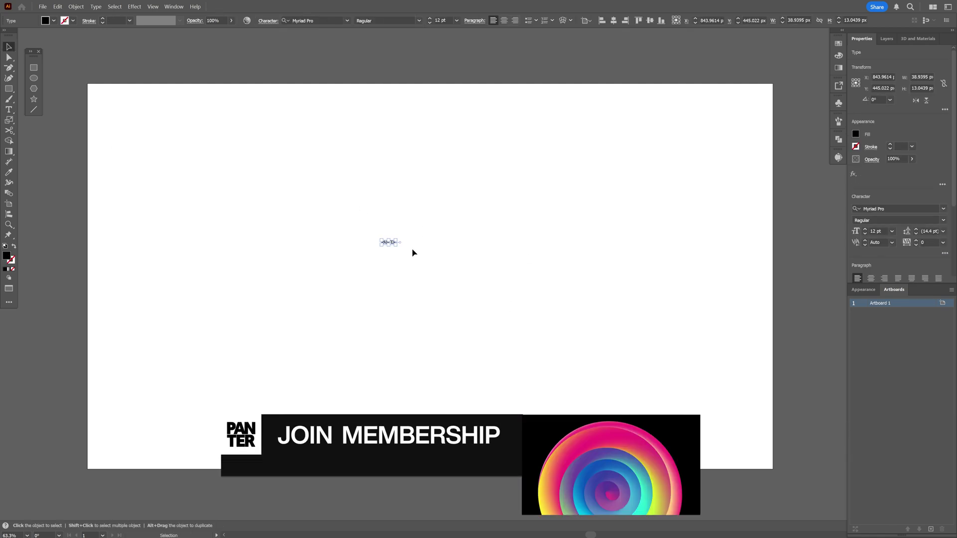
drag(396, 247, 594, 331)
- Convert the PANTER text to outlines and ungroup it into separate letters
right_click(491, 253)
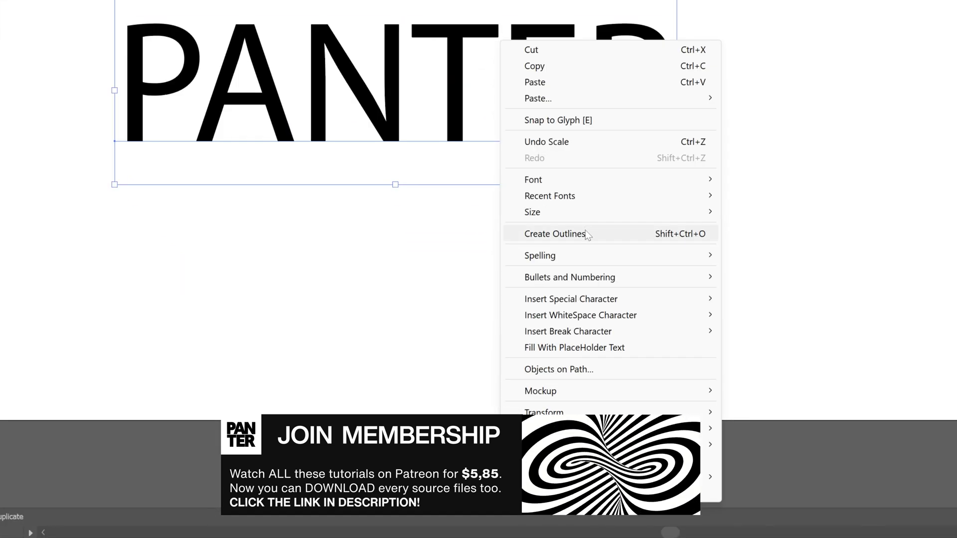
click(523, 360)
right_click(530, 180)
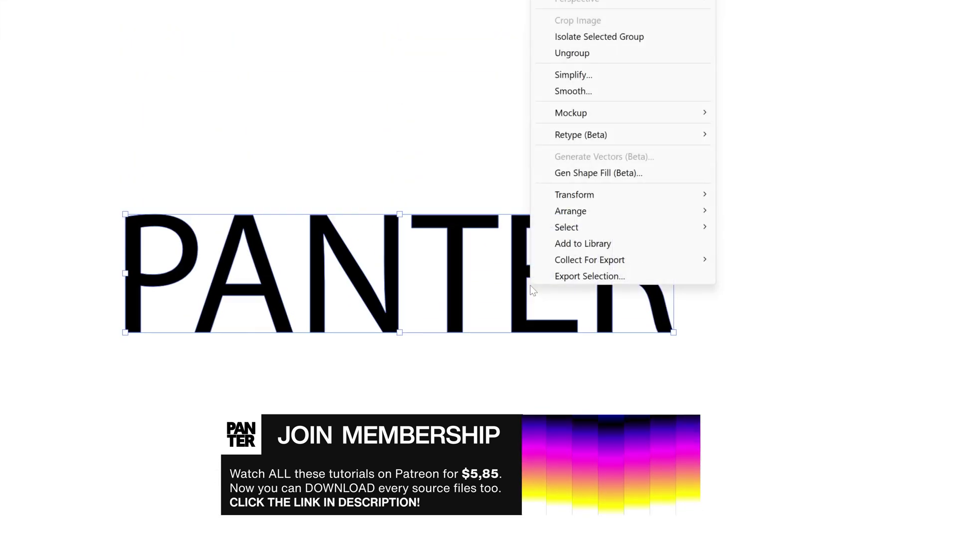
click(593, 251)
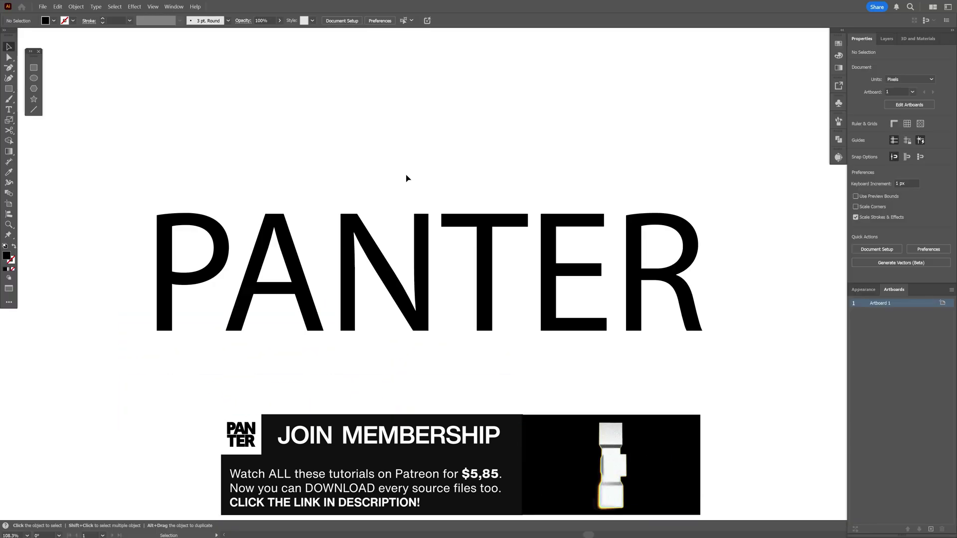
- Reposition the individual letters into a tight staggered arrangement, with the A dropped below the P and the T raised above the E
drag(229, 242, 258, 194)
mouse_move(295, 251)
mouse_down()
mouse_move(300, 265)
mouse_move(286, 268)
mouse_up()
drag(351, 262, 302, 207)
drag(487, 241, 415, 159)
drag(555, 258, 455, 213)
drag(632, 262, 550, 222)
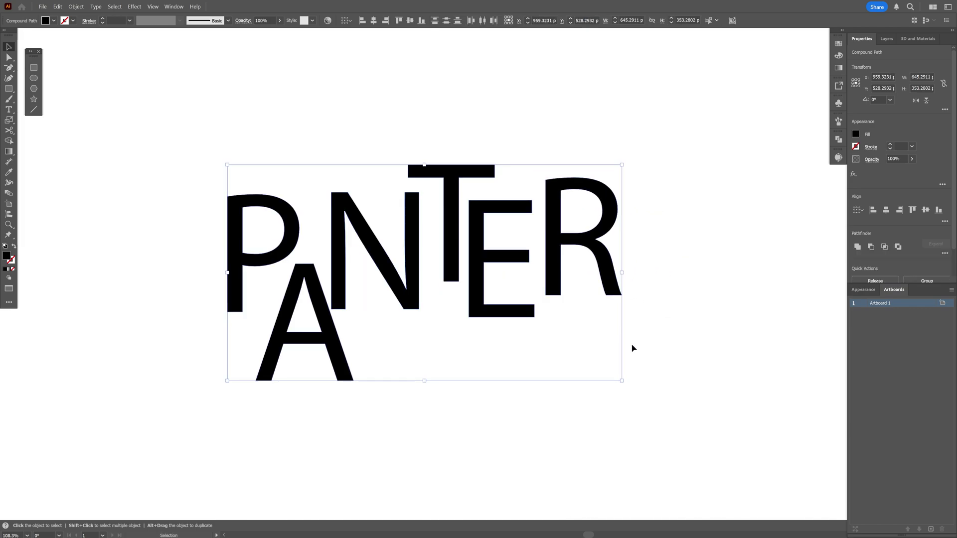
- Give all the letters a 43 pt stroke
mouse_move(635, 371)
mouse_down()
mouse_move(427, 269)
mouse_move(223, 194)
mouse_up()
click(899, 145)
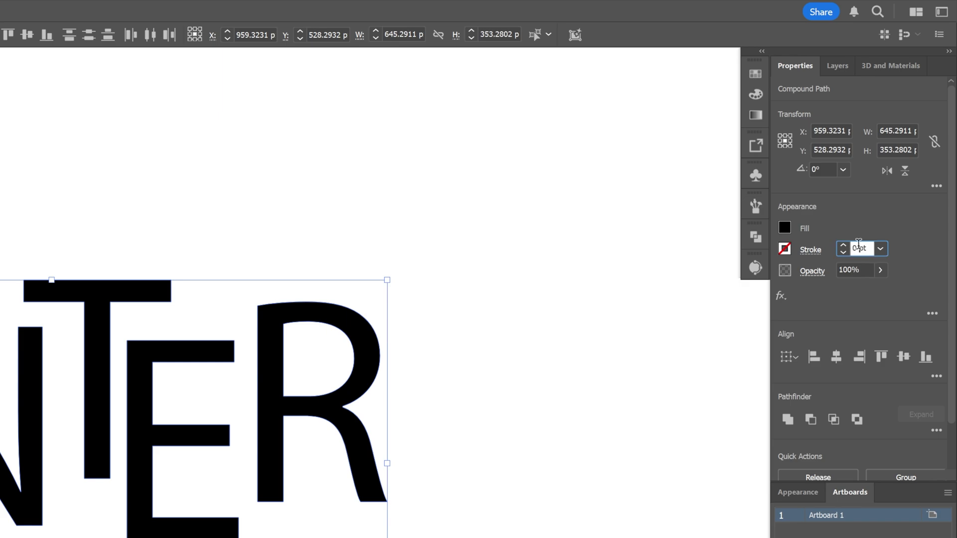
key(Up)
key(Up)
key(Up)
key(Up)
key(Up)
key(Up)
key(Up)
key(Up)
key(Up)
key(Up)
key(Up)
key(Up)
key(Up)
key(Up)
key(Up)
key(Up)
key(Up)
key(Up)
key(Up)
key(Up)
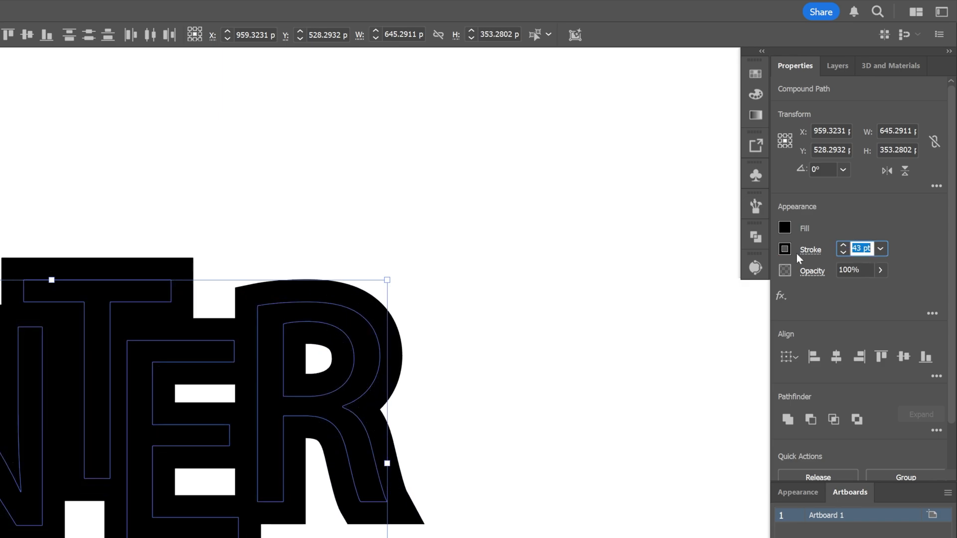
- Change the stroke colour of all the letters to light gray (CCCCCC)
click(789, 249)
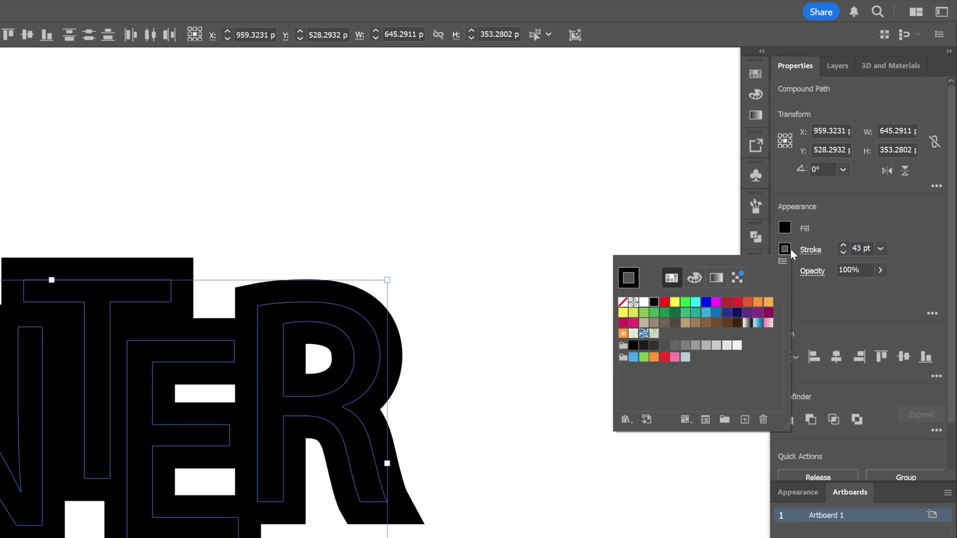
click(715, 347)
click(523, 349)
- Spread the thickened letters apart so that they no longer merge into one another, keeping the staggered layout
drag(383, 239, 393, 226)
drag(98, 344, 126, 292)
drag(198, 344, 253, 338)
drag(340, 324, 458, 340)
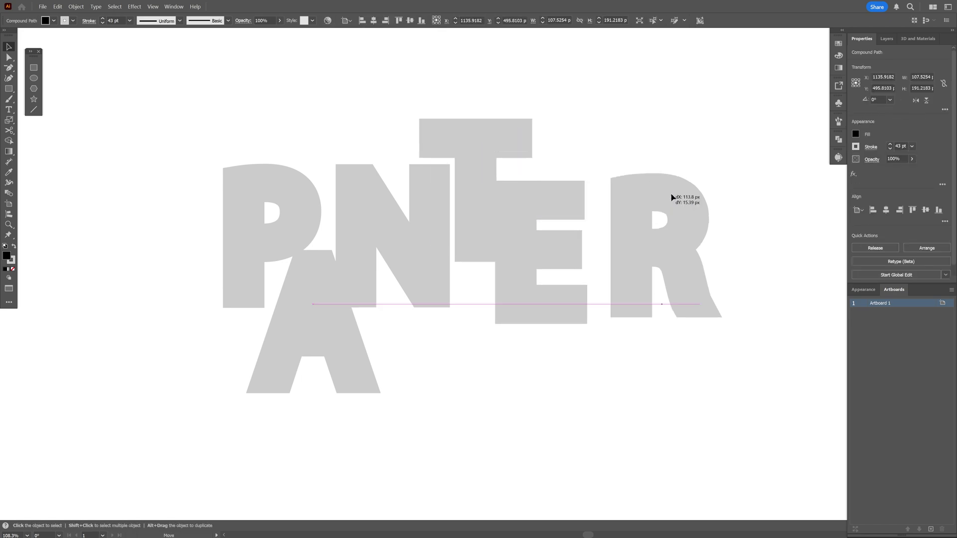
drag(673, 198, 664, 189)
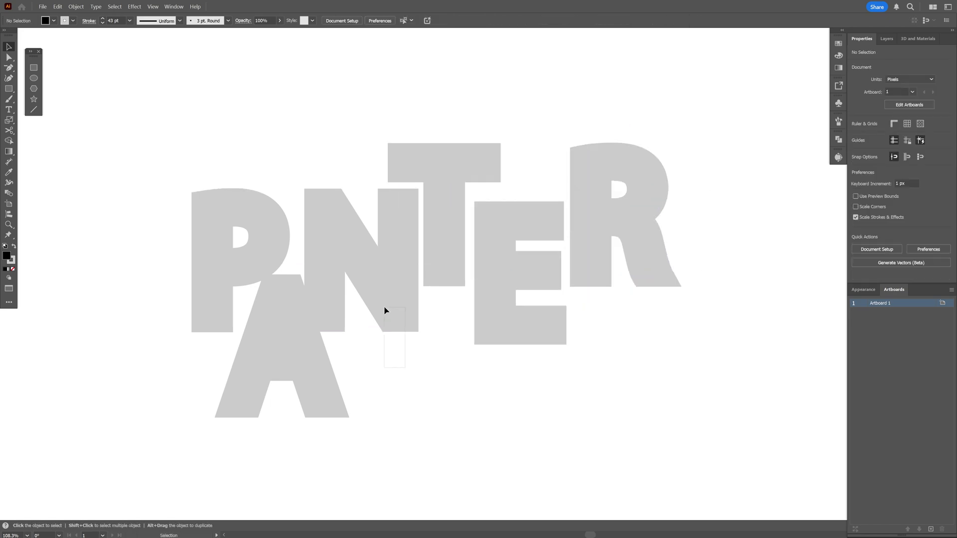
- Tilt the N slightly counterclockwise and shrink the A so it fits beneath the P
click(386, 309)
drag(408, 320, 421, 315)
click(394, 351)
click(326, 399)
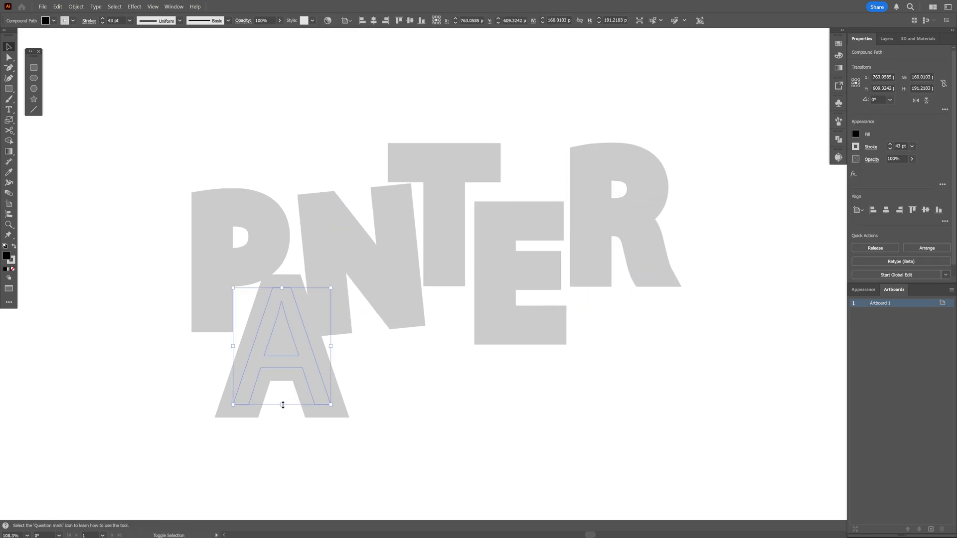
drag(282, 404, 284, 373)
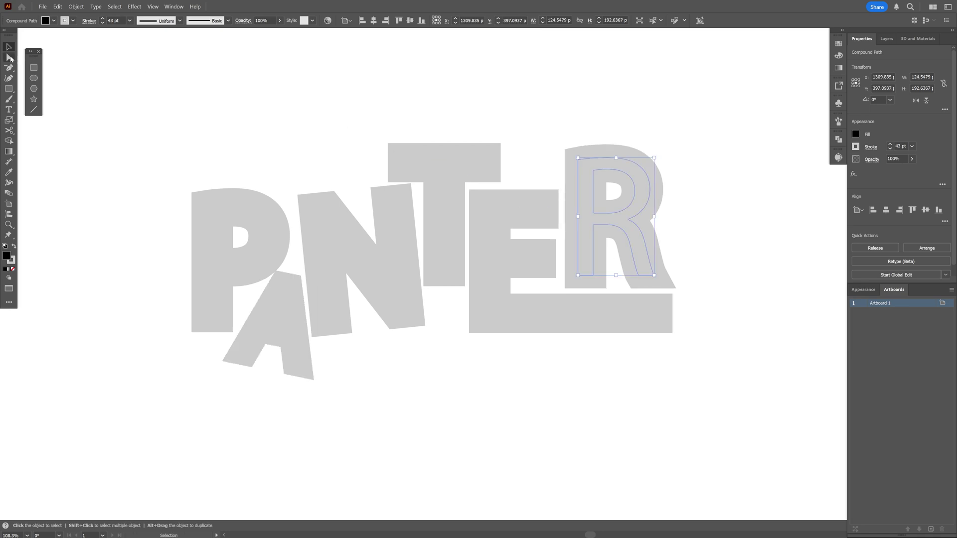
- Stretch the T's crossbar with Direct Selection so it spans above both the N and the E
click(10, 58)
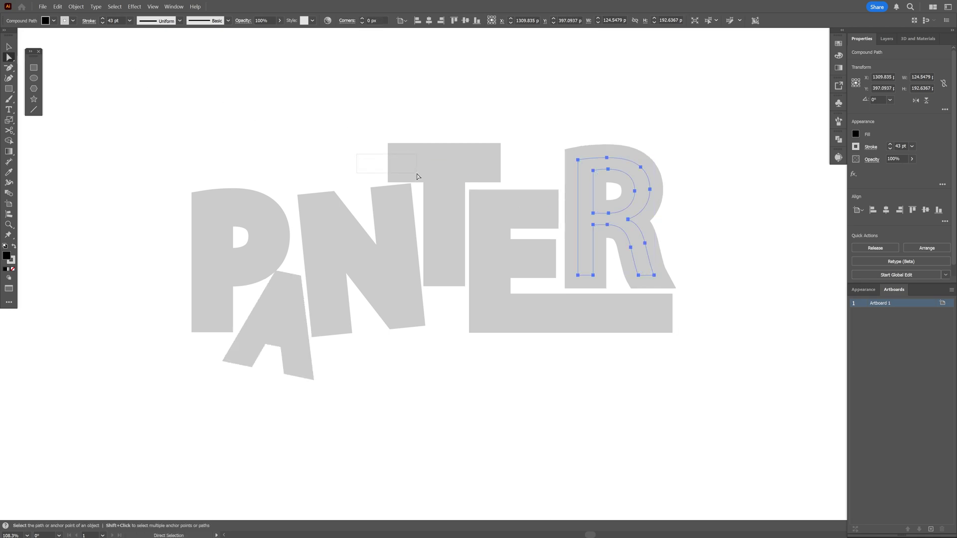
drag(418, 177, 294, 172)
drag(510, 141, 546, 163)
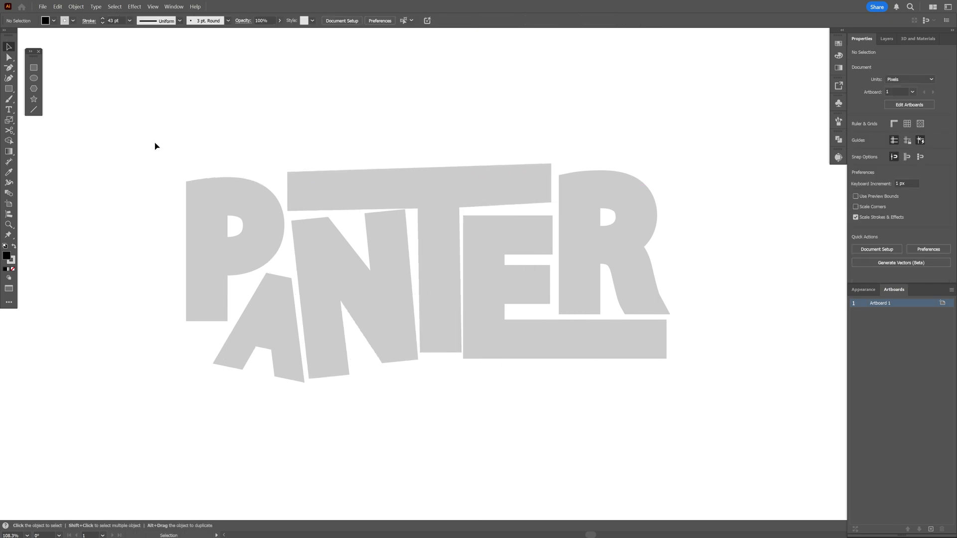
- Select all the gray letters and lock them as a tracing template
key(ctrl+a)
key(a)
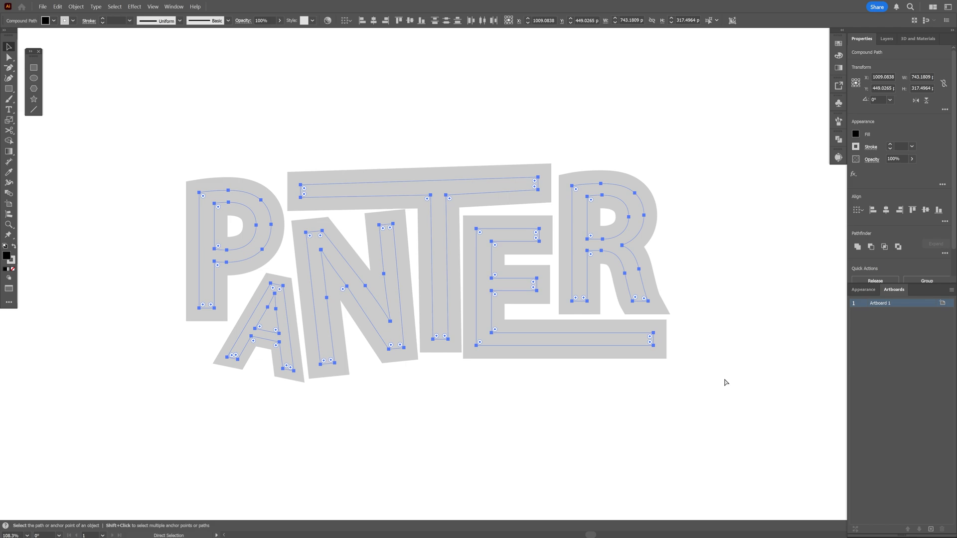
key(v)
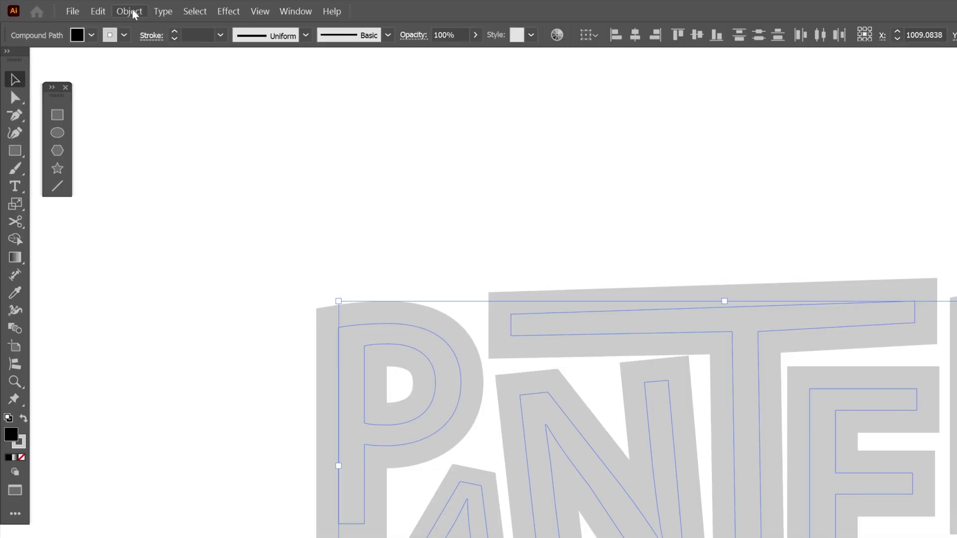
click(76, 6)
mouse_move(167, 145)
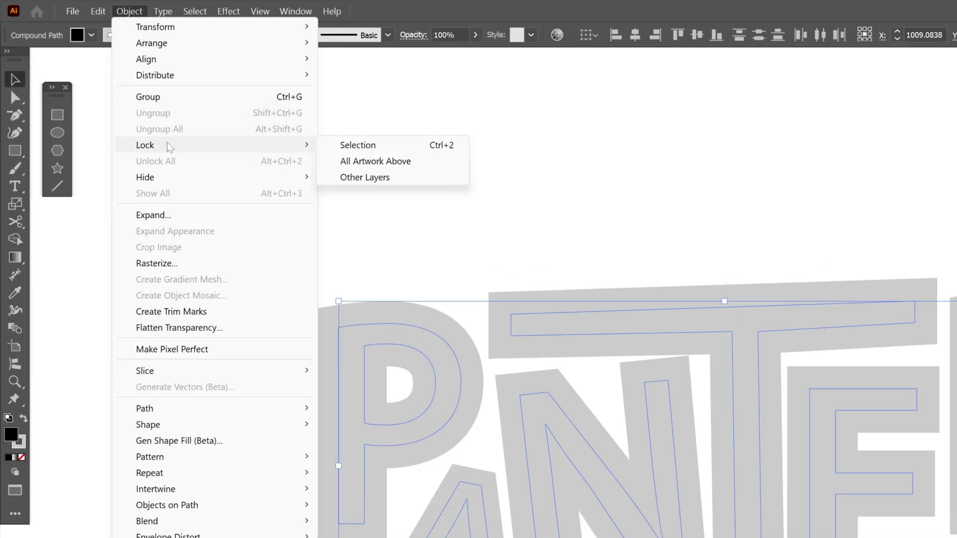
click(357, 145)
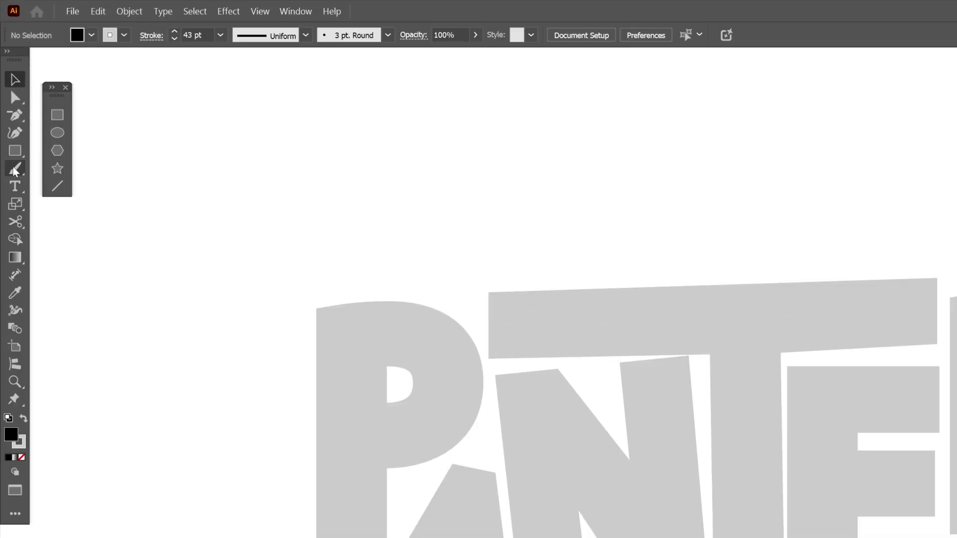
- Choose the Pencil tool with fidelity at Smooth and paths closing when ends are within 15 pixels
click(9, 99)
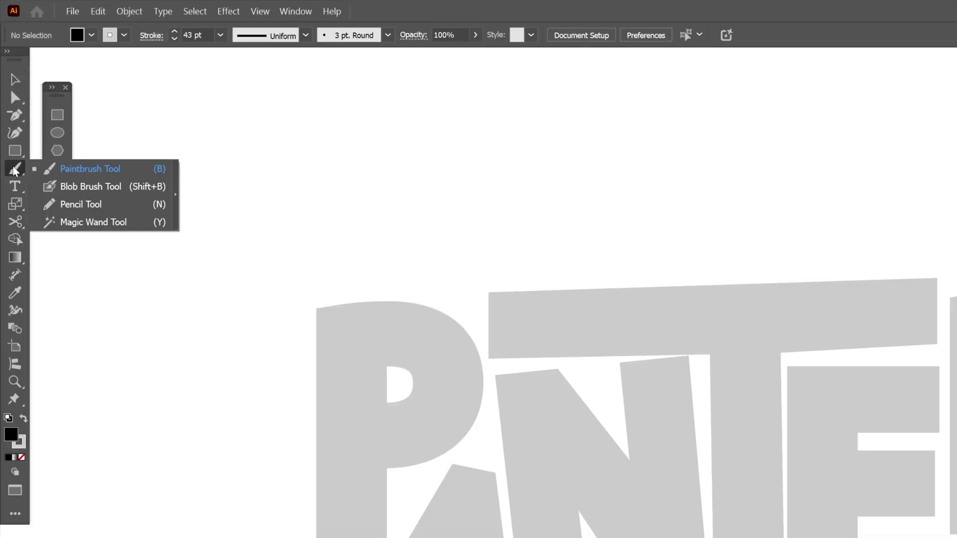
click(114, 204)
double_click(19, 170)
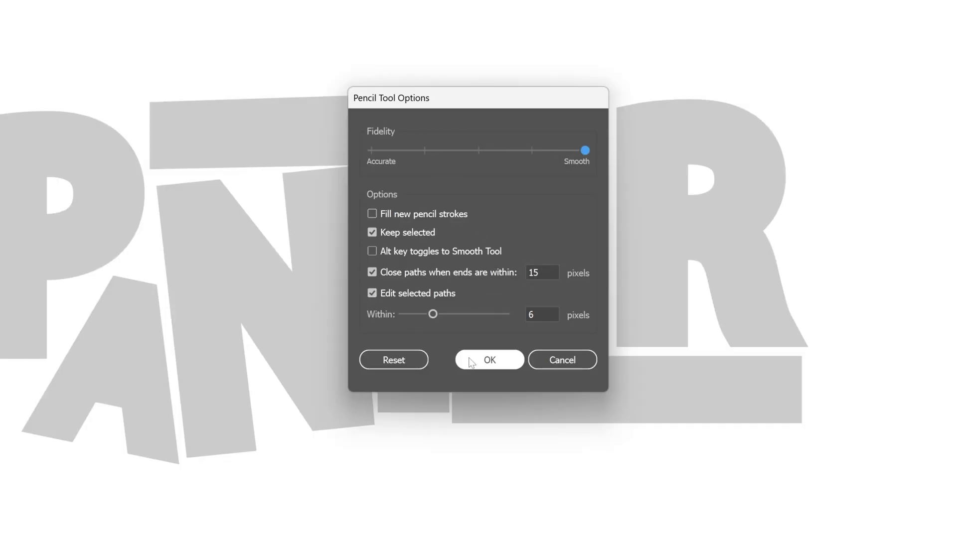
click(489, 360)
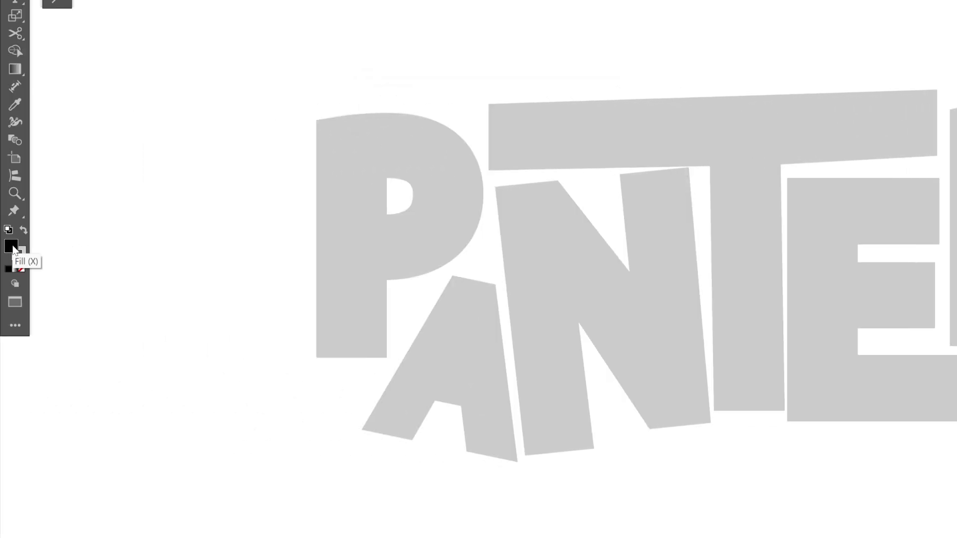
- Set the drawing colours to no fill and a black 1 pt stroke
click(22, 270)
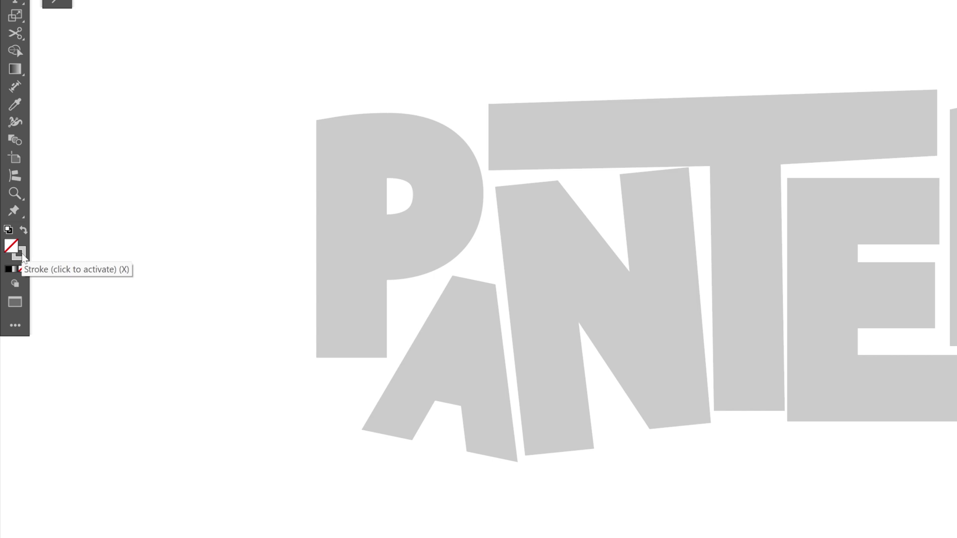
click(22, 256)
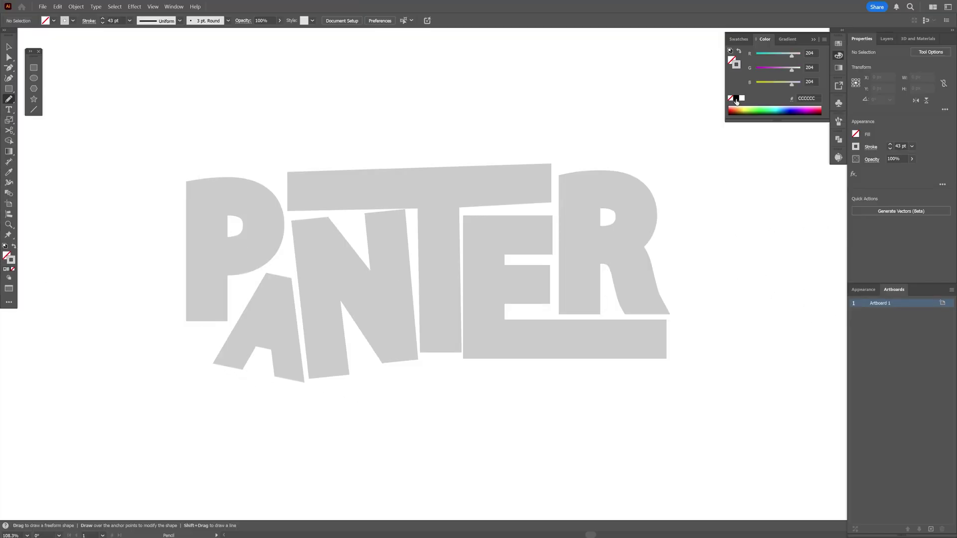
click(736, 99)
drag(256, 167, 268, 339)
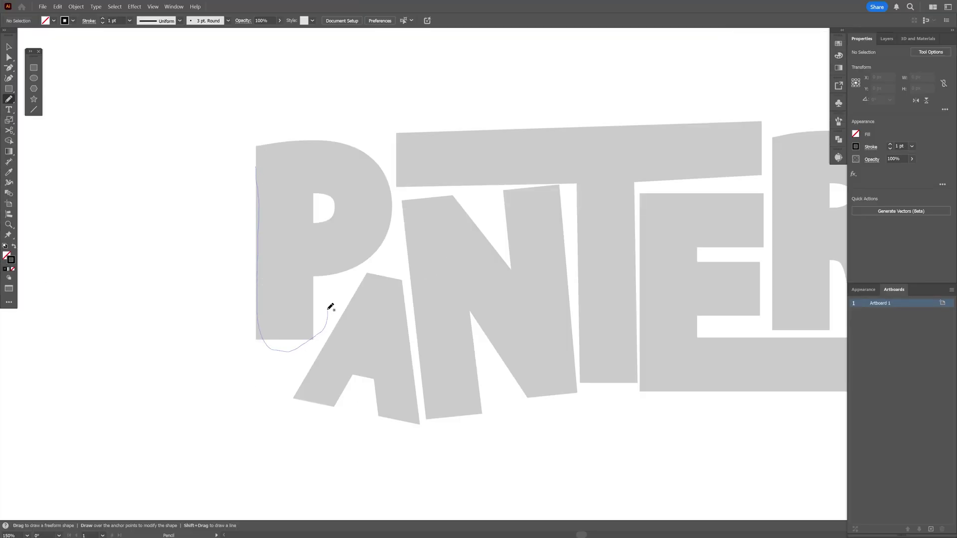
mouse_move(397, 214)
mouse_down()
mouse_move(363, 147)
mouse_move(270, 141)
mouse_move(256, 167)
mouse_up()
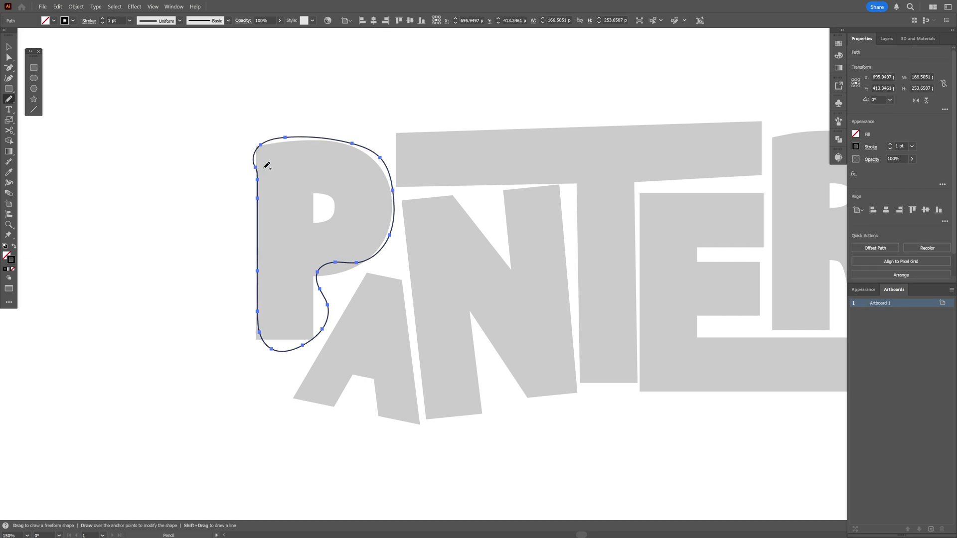
key(v)
key(Delete)
- Trace a rounded, bubble-like outline around the letter P with the Pencil tool
key(n)
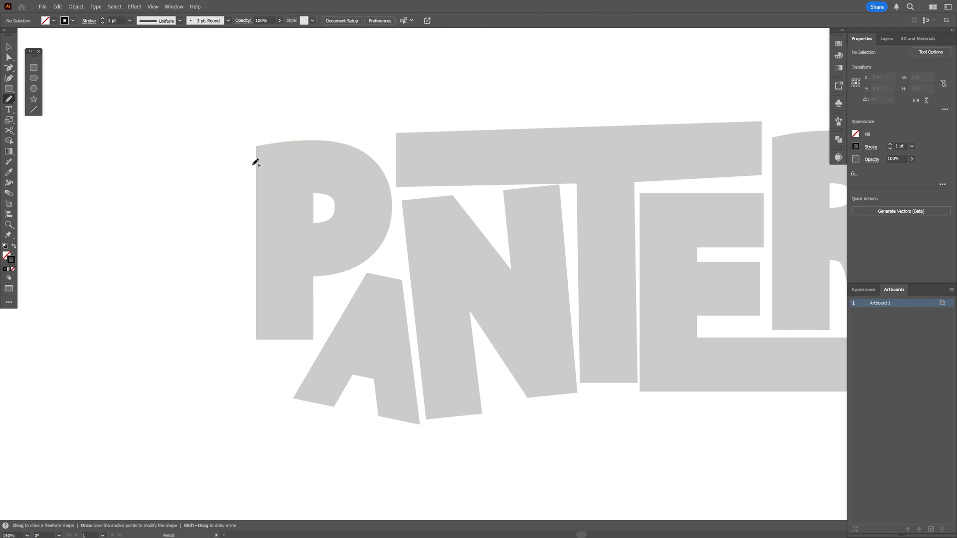
mouse_move(280, 340)
mouse_down()
mouse_move(332, 279)
mouse_move(306, 285)
mouse_move(319, 285)
mouse_up()
key(a)
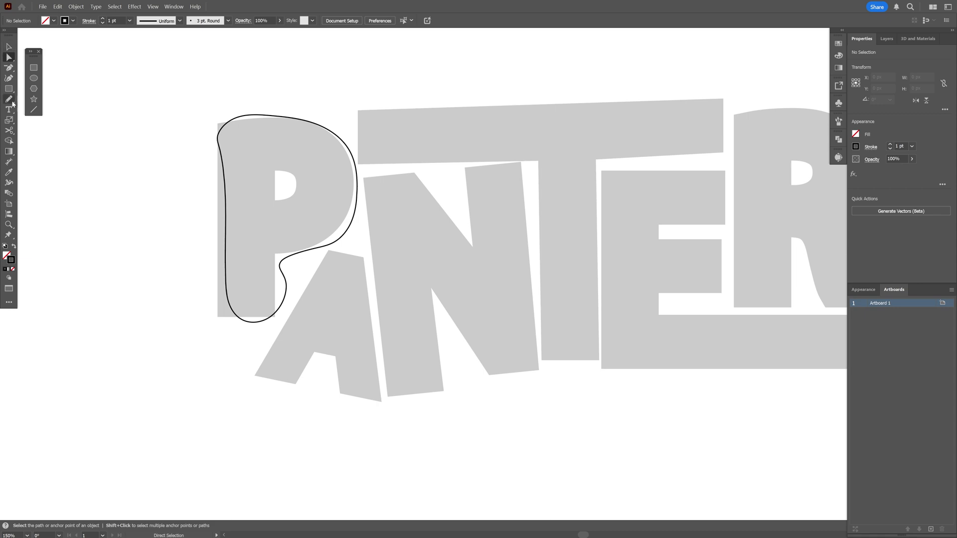
- Trace rounded freehand outlines around the remaining letters A, N, T, E and R with the Pencil tool
click(10, 99)
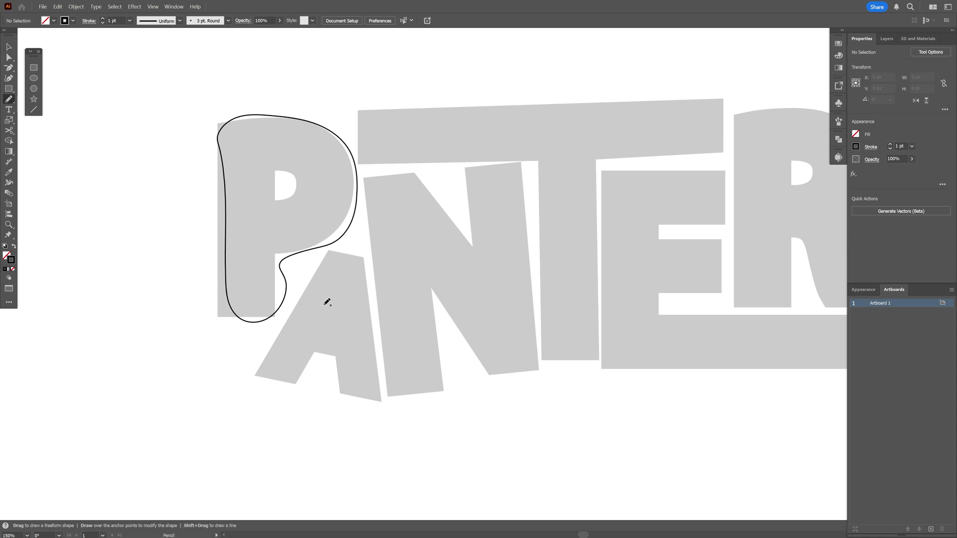
drag(403, 202, 402, 191)
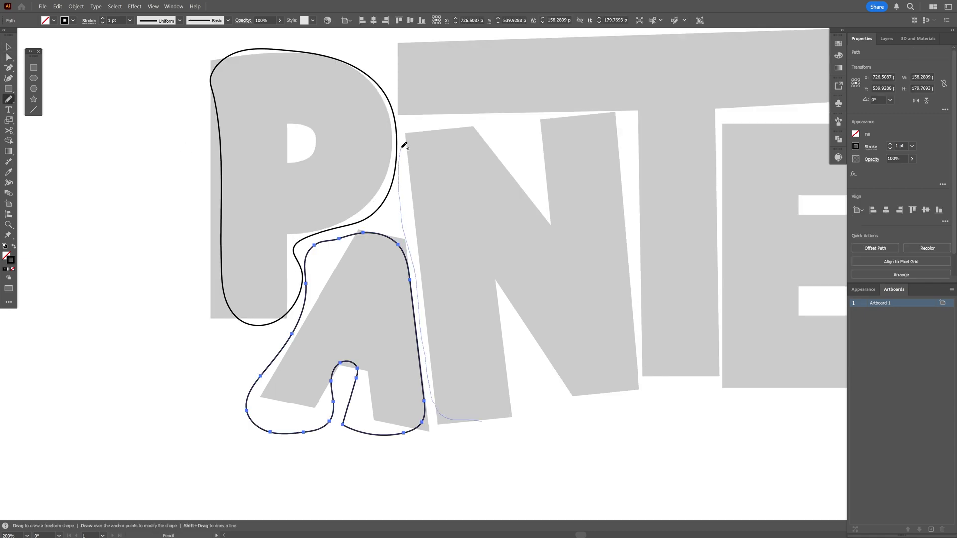
drag(466, 129, 493, 156)
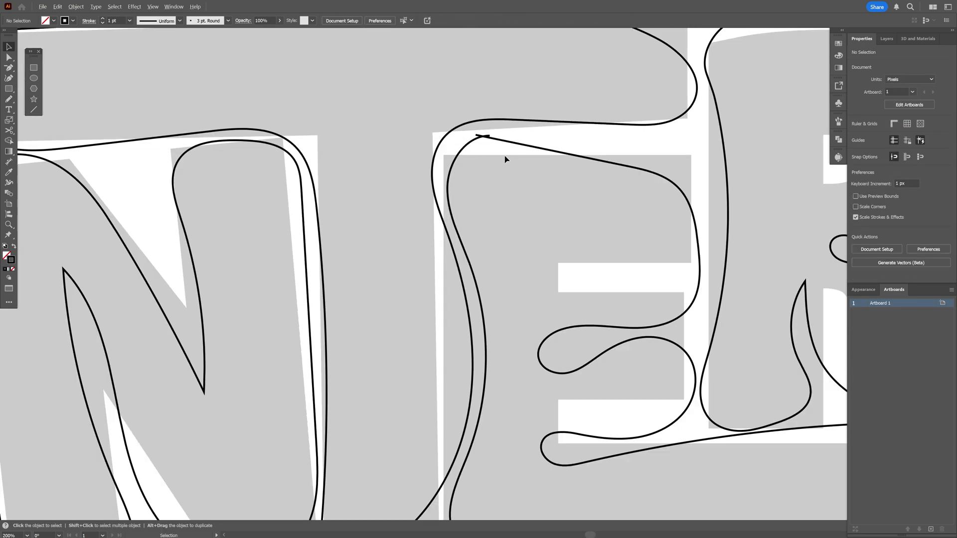
- Join the open ends of the traced E outline where they cross at its upper corner
scroll(504, 158, up, 5)
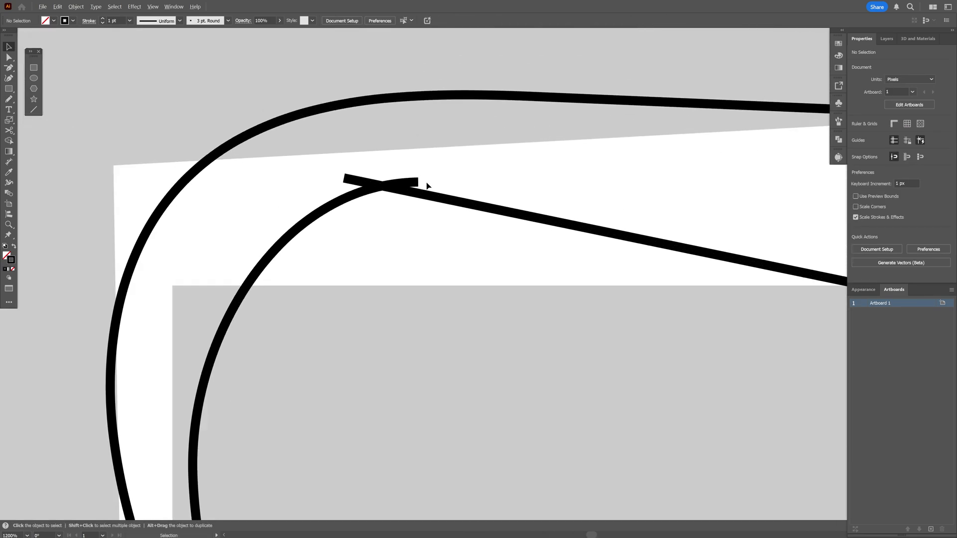
click(393, 186)
click(919, 249)
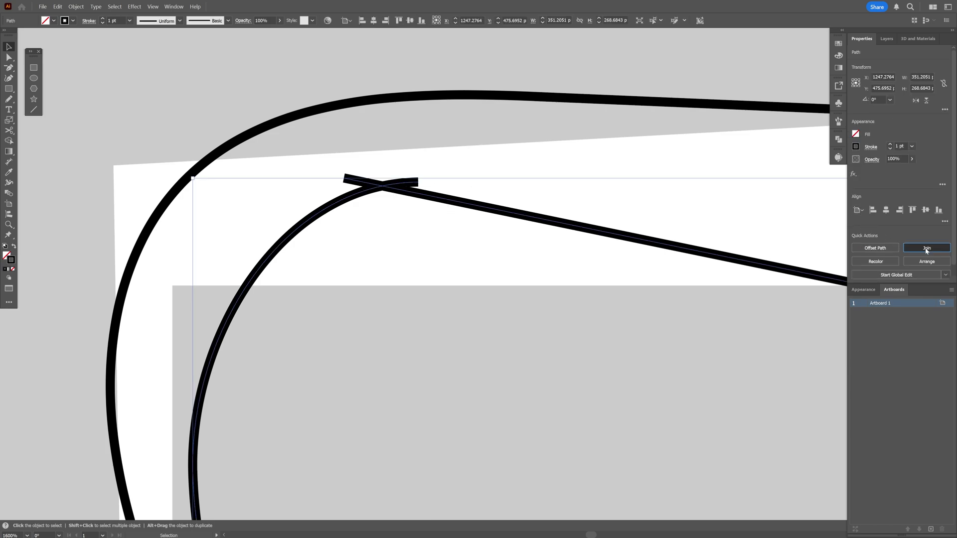
- Remove the small excess triangle at the E outline's crossing point with Shape Builder
scroll(364, 172, up, 2)
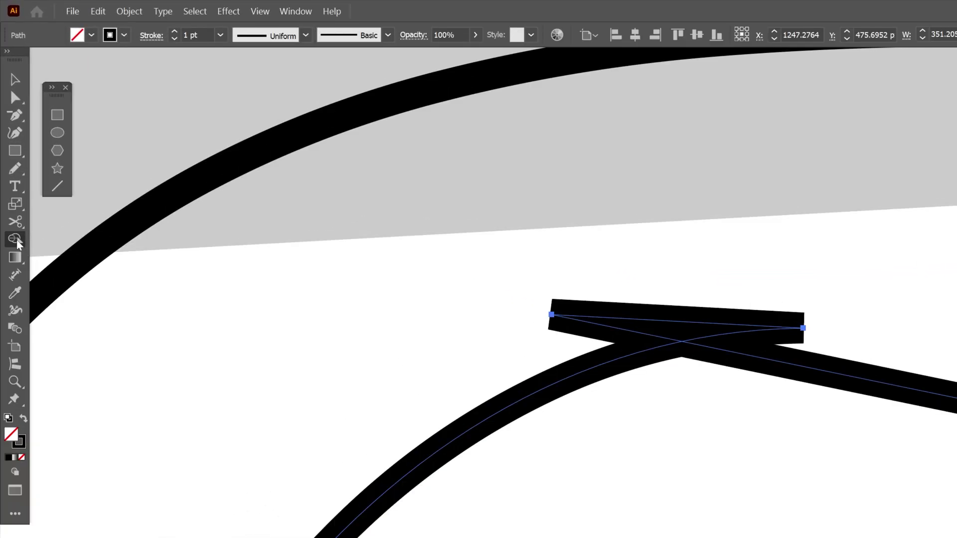
click(17, 240)
drag(780, 264, 685, 335)
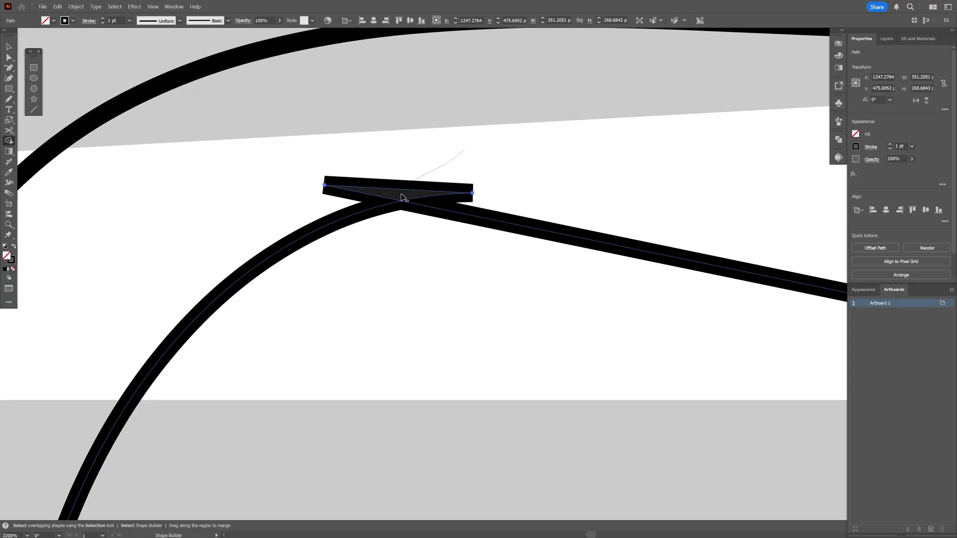
drag(401, 197, 401, 198)
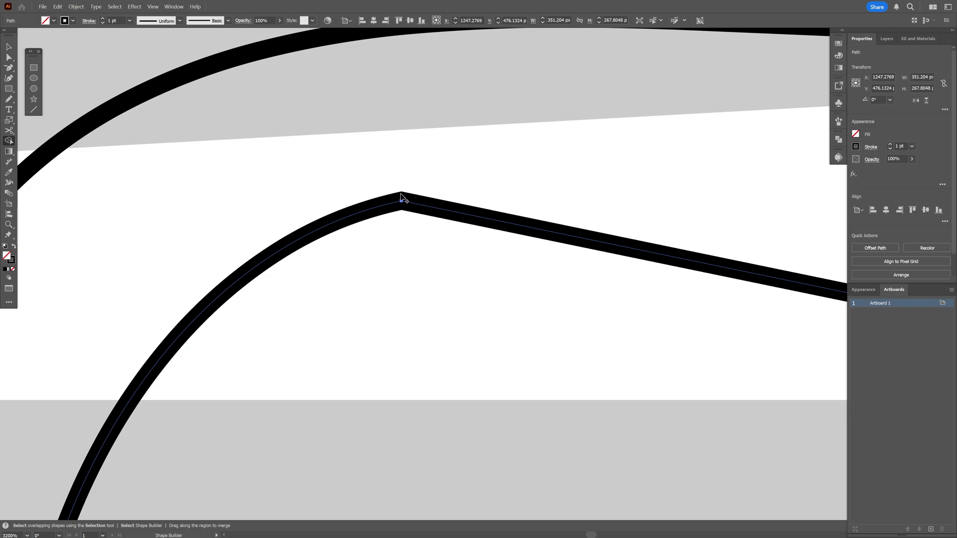
- Close the T outline by moving one open end onto the other at its upper-left corner and joining the two anchor points
key(Delete)
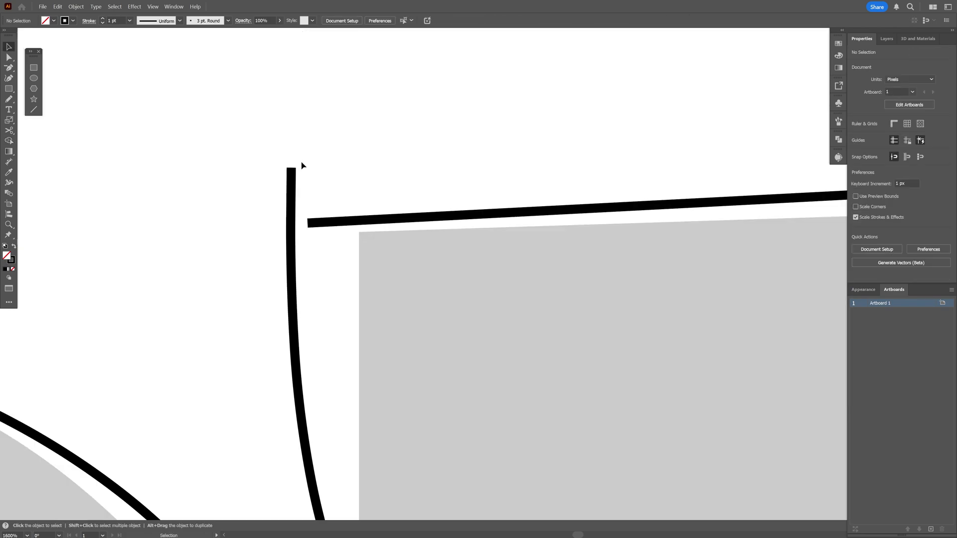
key(a)
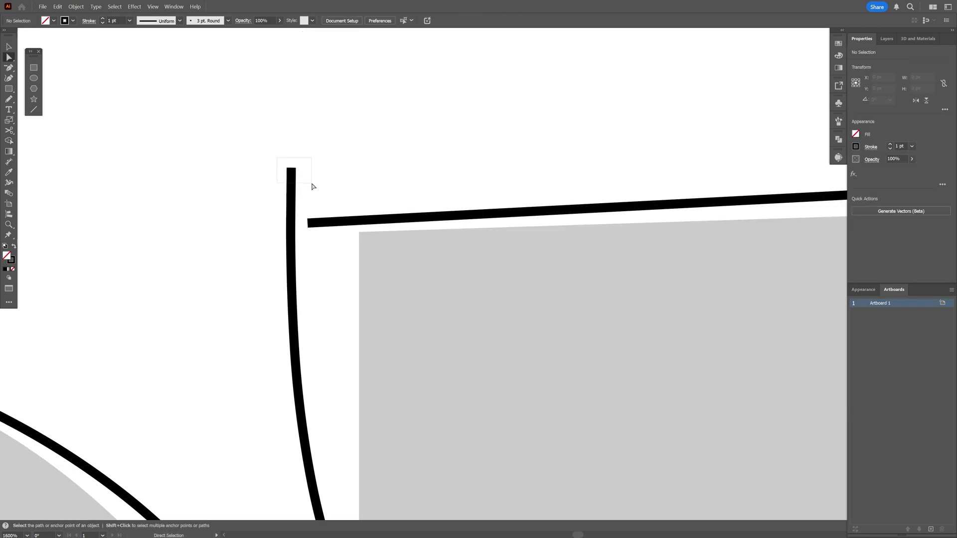
scroll(301, 183, up, 1)
drag(293, 168, 320, 252)
scroll(322, 254, up, 1)
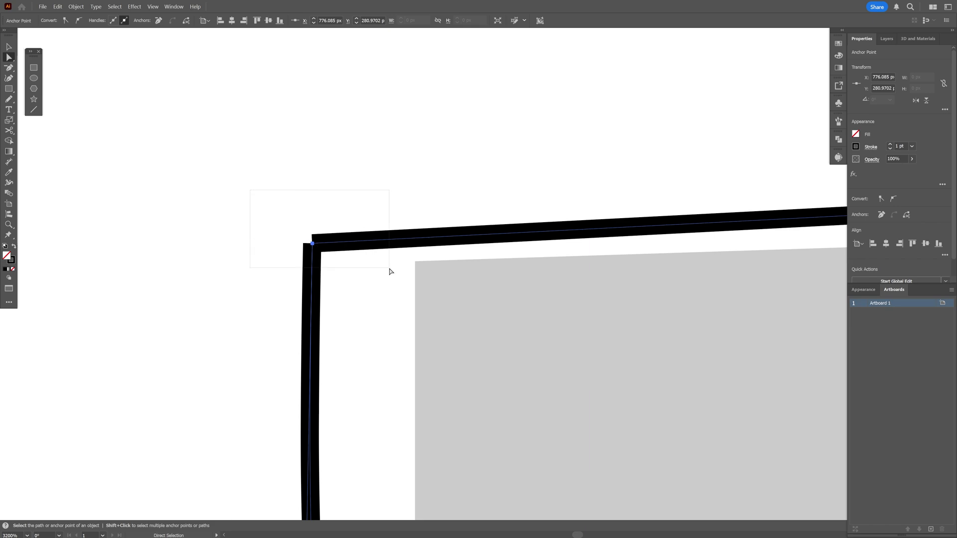
drag(390, 271, 392, 271)
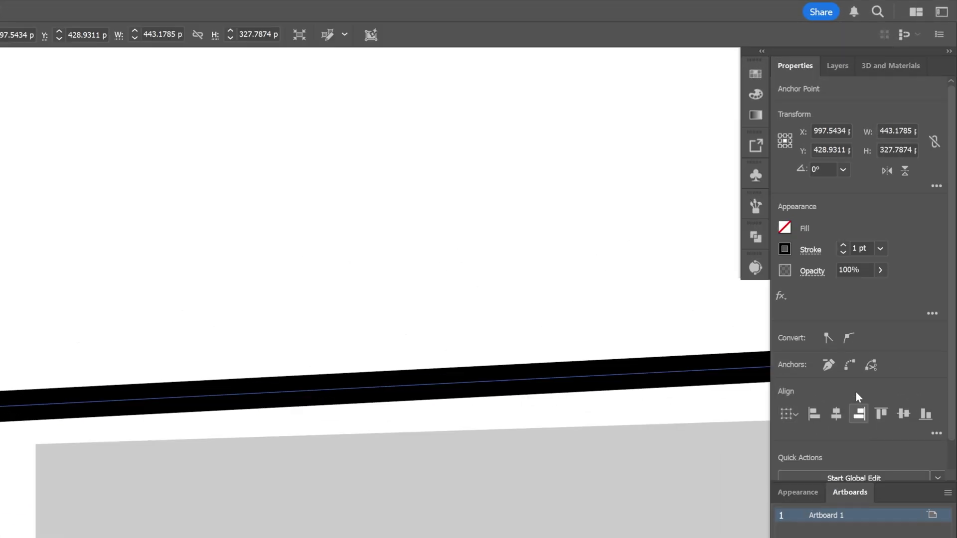
click(850, 365)
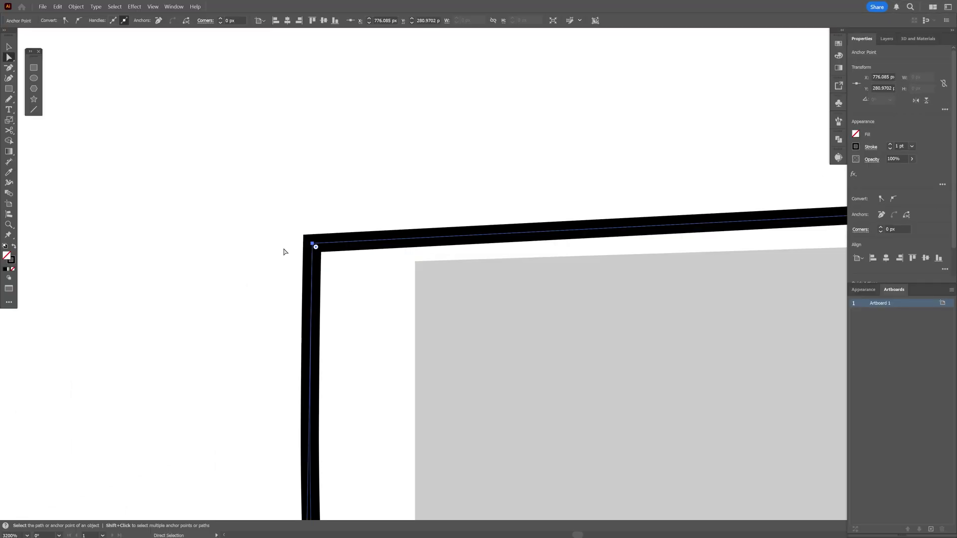
- Hide the six locked grey template letters so only the traced outlines of Layer 1 remain shown
scroll(320, 243, down, 6)
drag(323, 292, 378, 179)
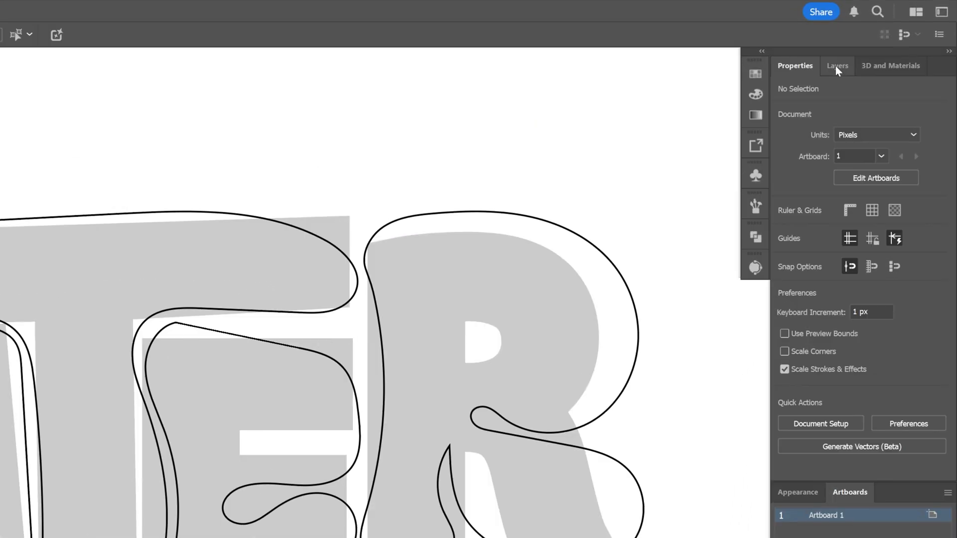
click(886, 38)
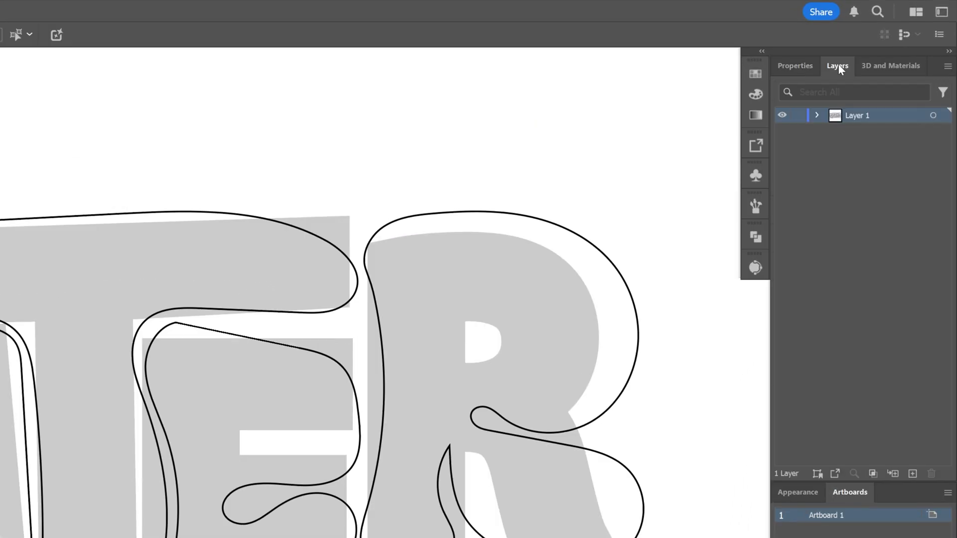
click(817, 116)
drag(782, 224, 781, 292)
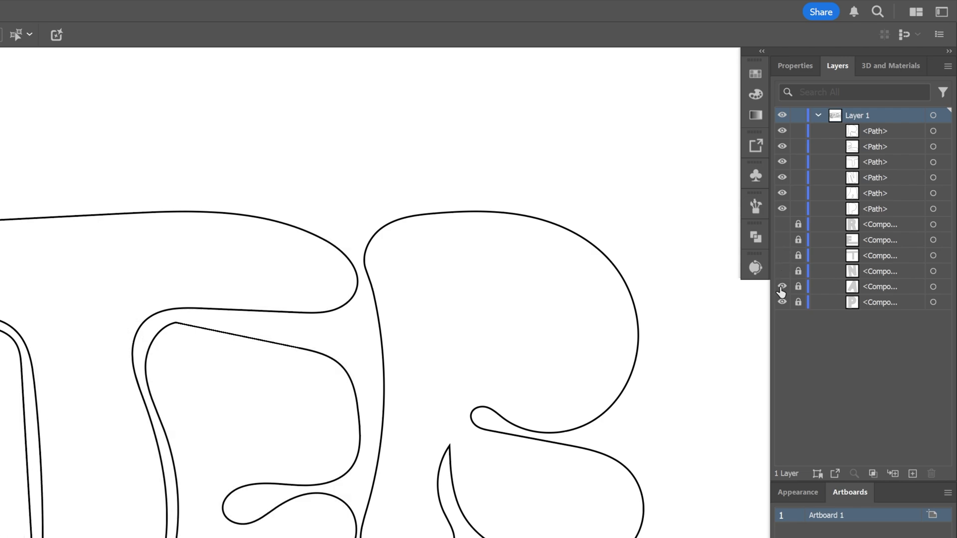
click(782, 303)
click(797, 66)
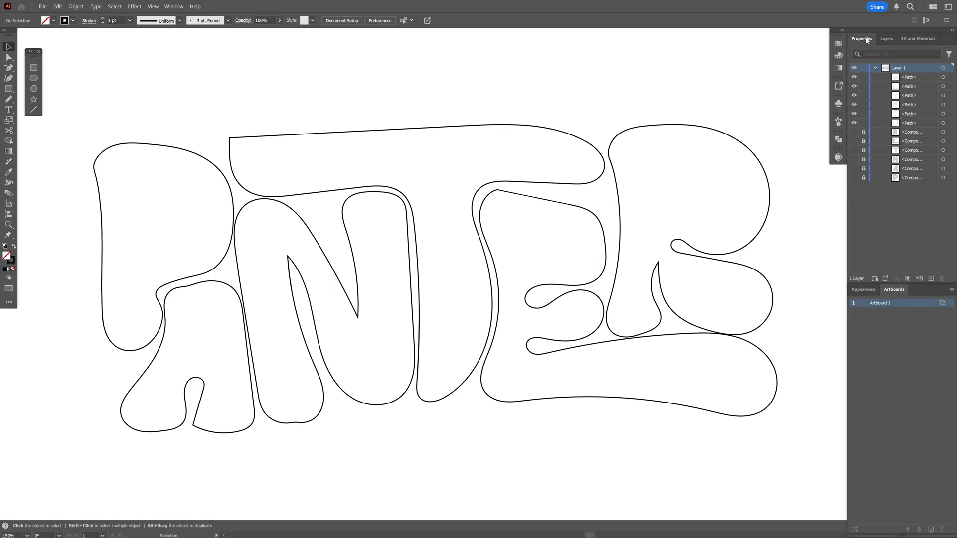
- Smooth the P outline's path to 63%
drag(267, 126, 322, 120)
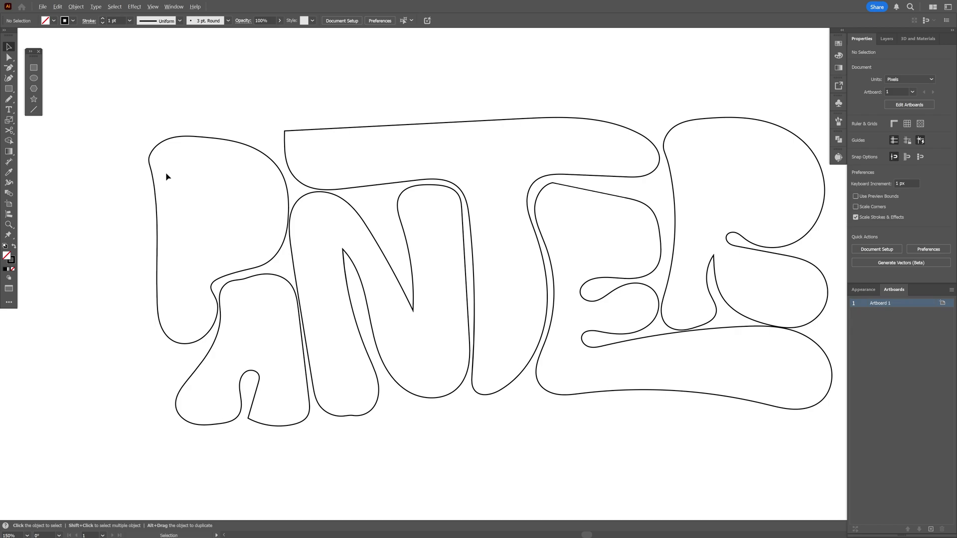
scroll(167, 174, up, 1)
scroll(177, 175, up, 1)
drag(280, 185, 280, 185)
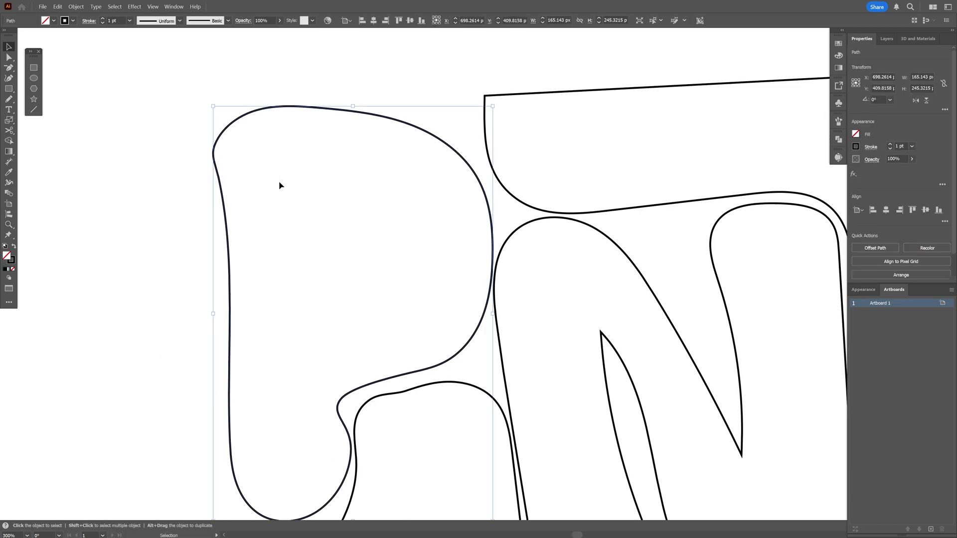
click(75, 6)
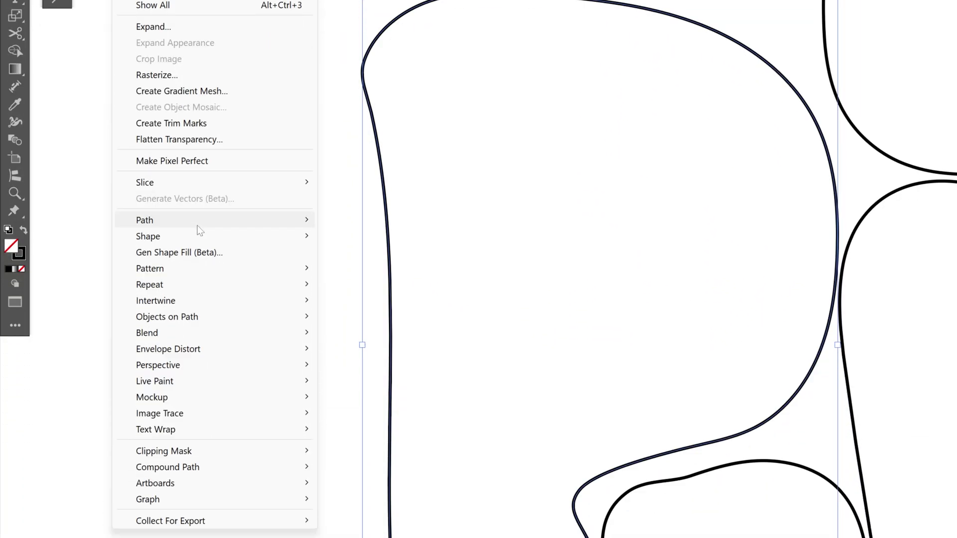
mouse_move(197, 226)
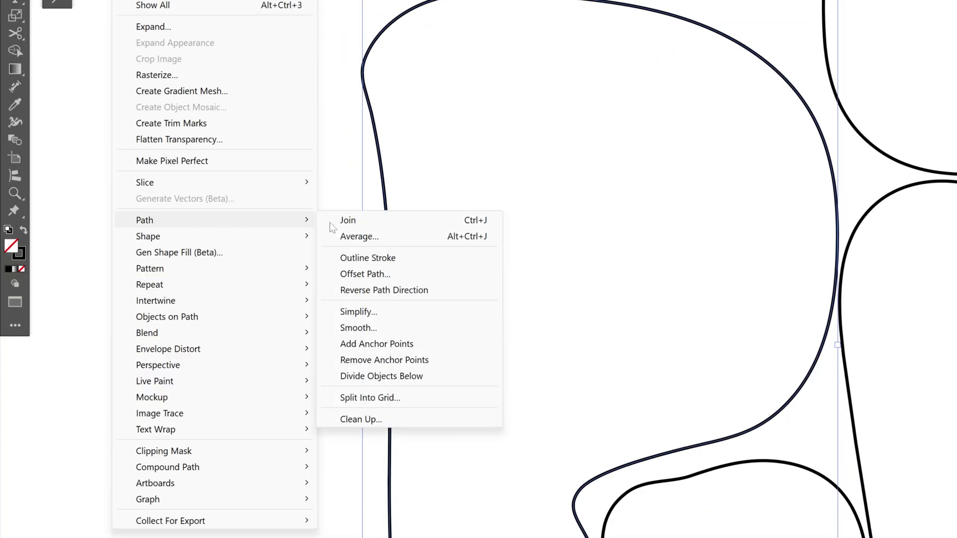
click(377, 329)
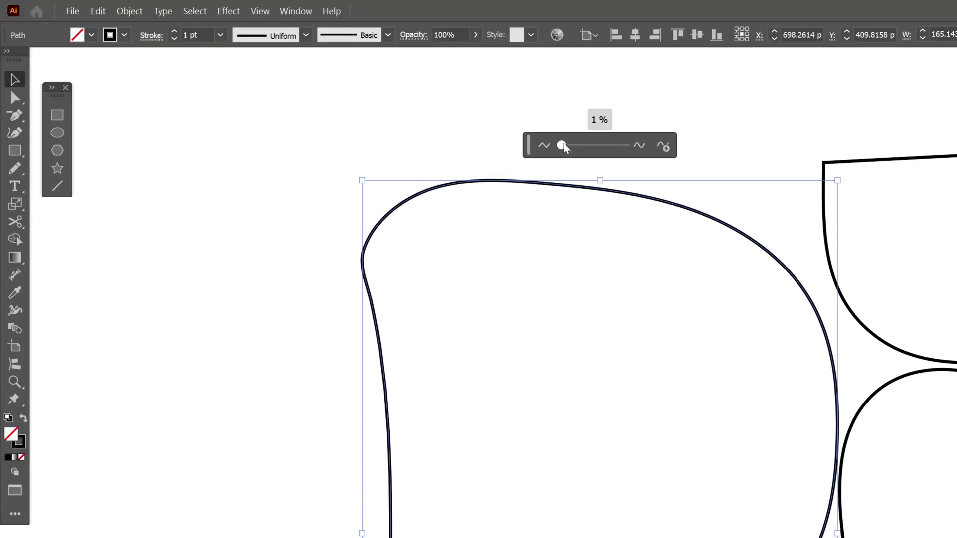
drag(563, 144, 598, 146)
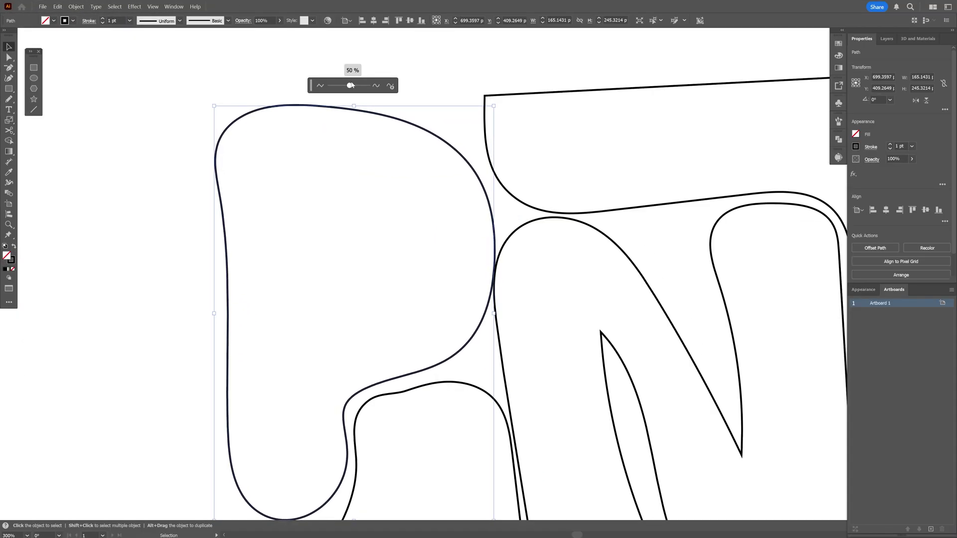
drag(351, 86, 356, 89)
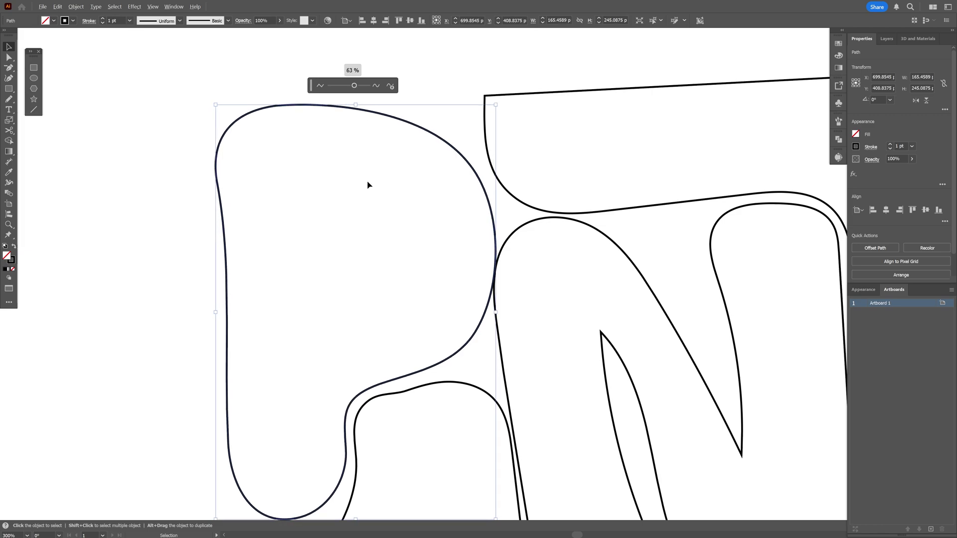
- Smooth the A outline until the sharp corner at its leg opening is rounded
scroll(367, 184, down, 1)
click(427, 319)
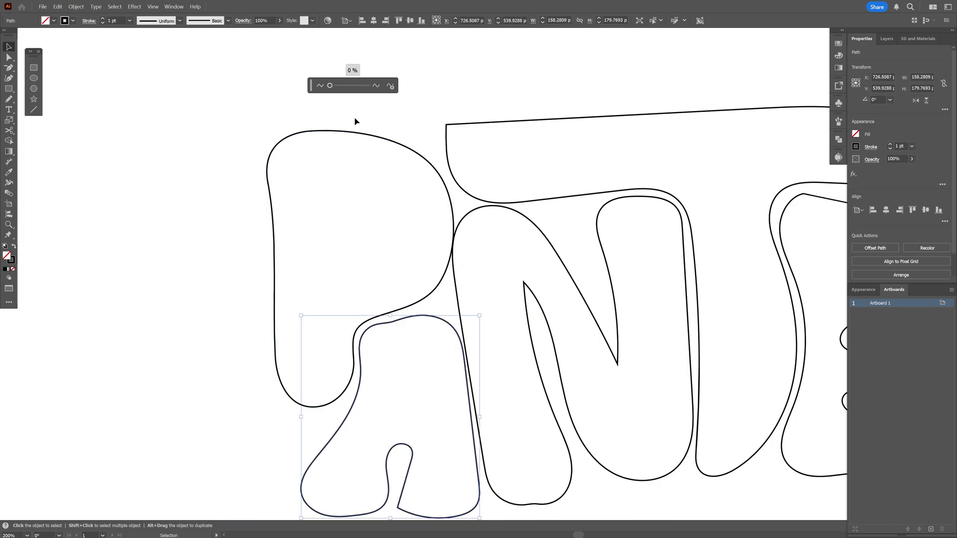
drag(331, 87, 355, 86)
- Smooth the N outline and the remaining T, E and R outlines until their sharp corners are rounded
drag(594, 150, 462, 151)
scroll(424, 303, up, 1)
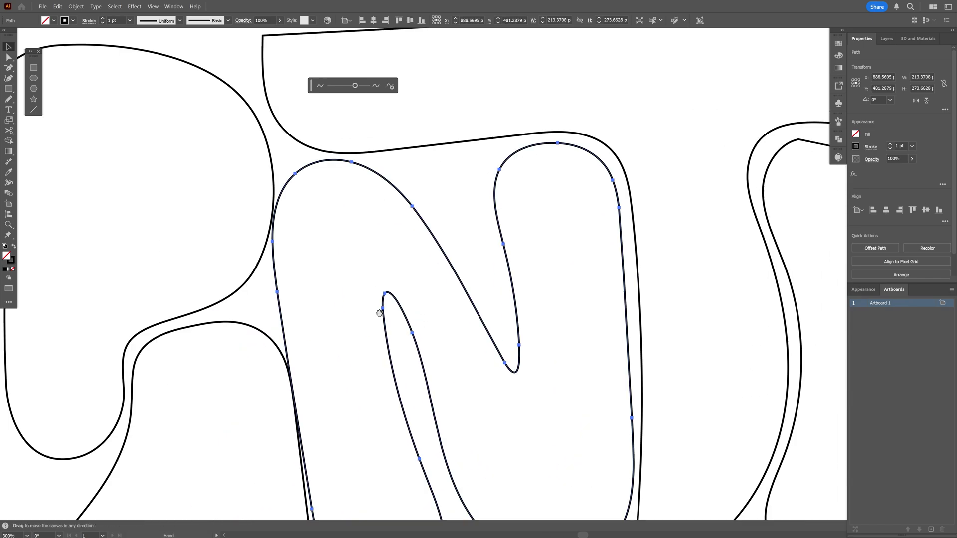
key(space)
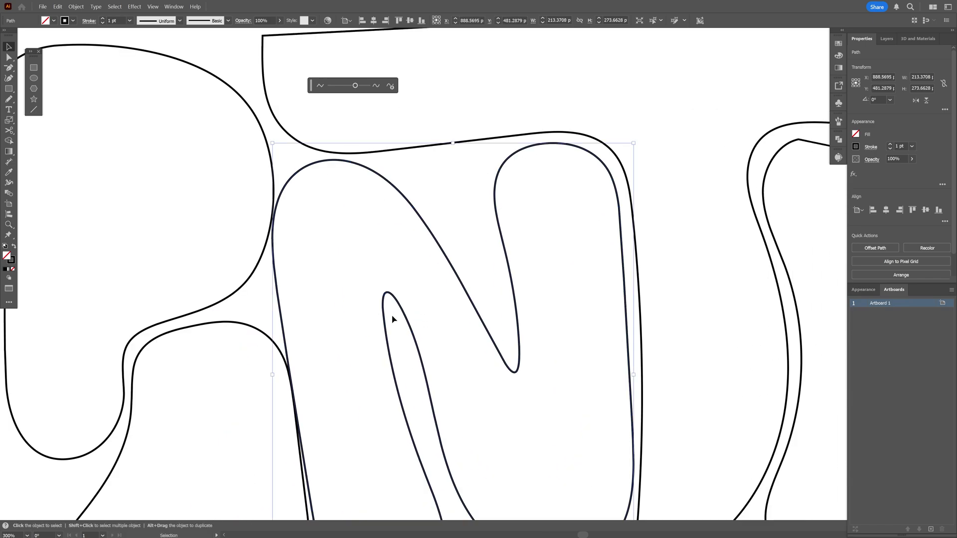
drag(355, 86, 359, 86)
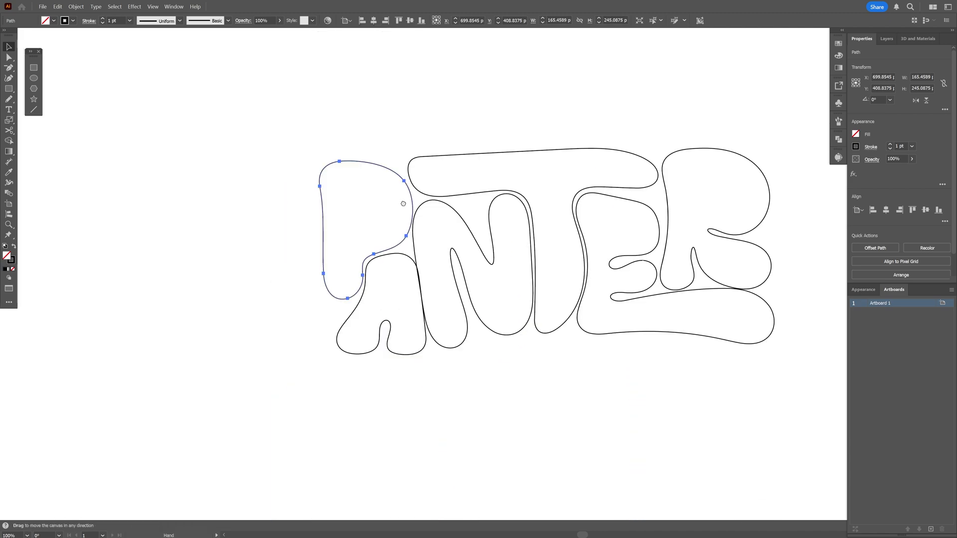
- Bow the P's left stem outward by pulling its upper-left anchor's lower handle out, undoing the extra pull on the lower anchor's handle
scroll(392, 203, up, 1)
scroll(391, 203, up, 4)
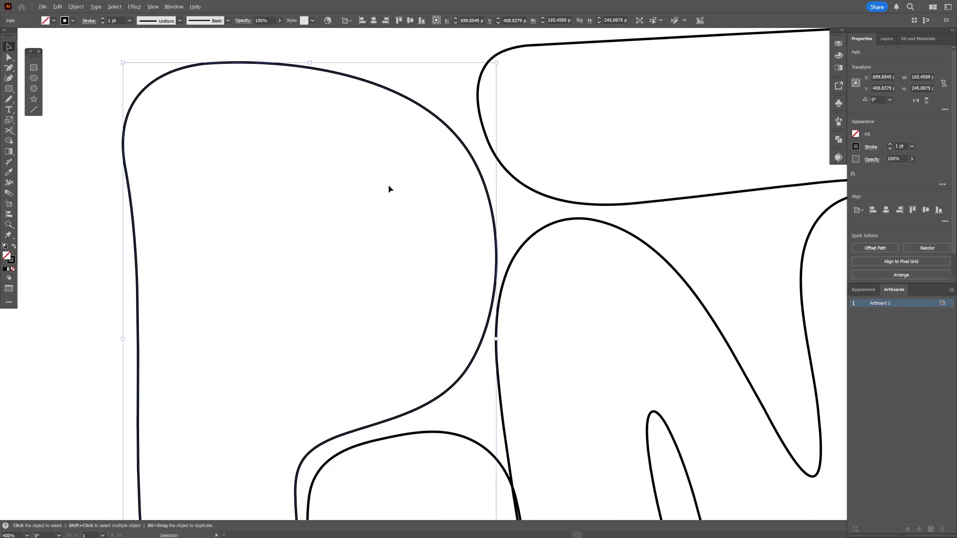
key(space)
click(10, 58)
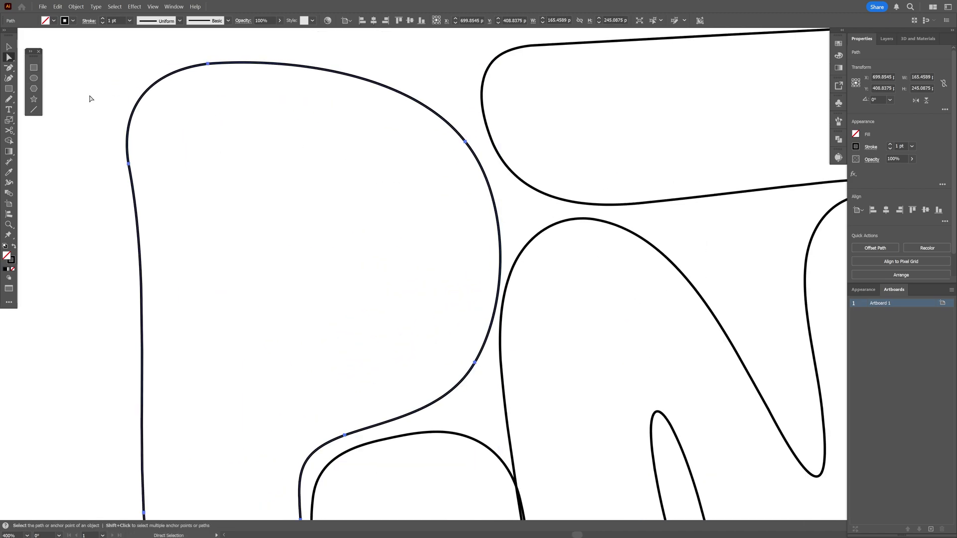
key(space)
drag(363, 269, 385, 159)
scroll(385, 164, down, 1)
drag(280, 172, 204, 132)
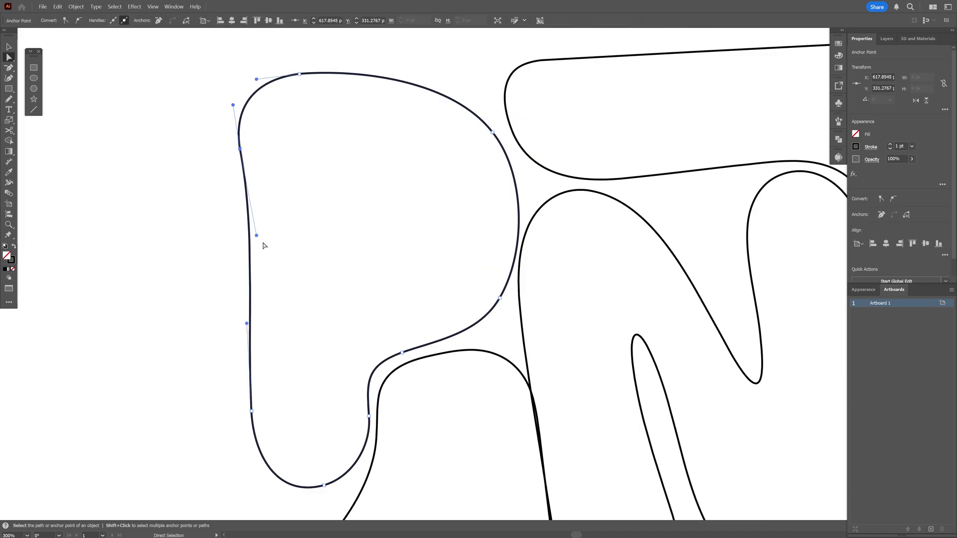
drag(257, 235, 220, 323)
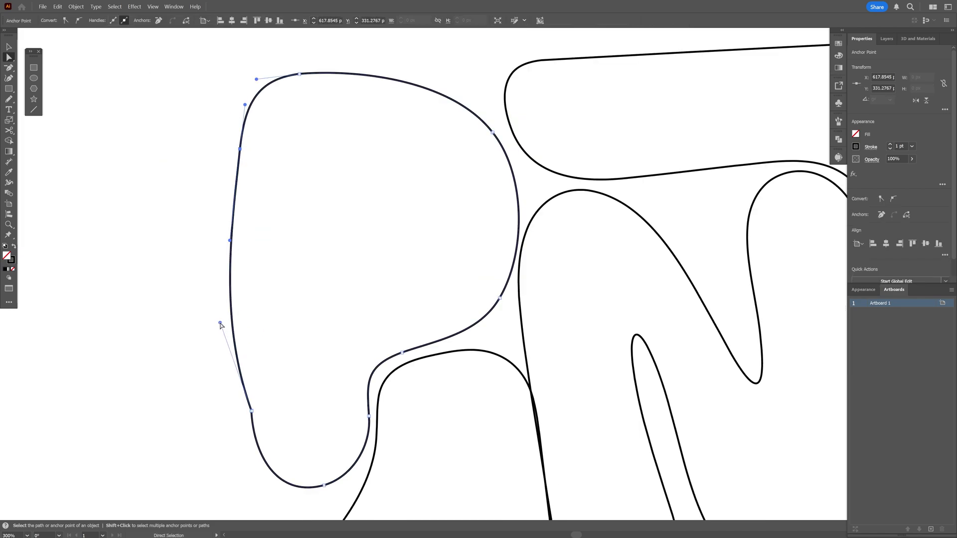
key(ctrl+z)
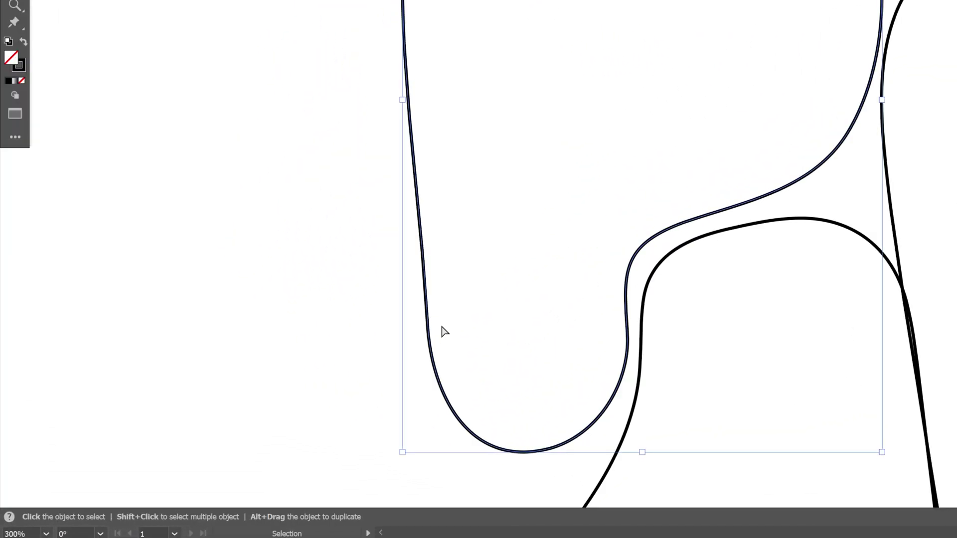
- Pull the redundant anchor away from its neighbour on the P's lower left stem and remove it with the Delete Anchor Point tool
drag(271, 396, 247, 416)
drag(421, 336, 410, 342)
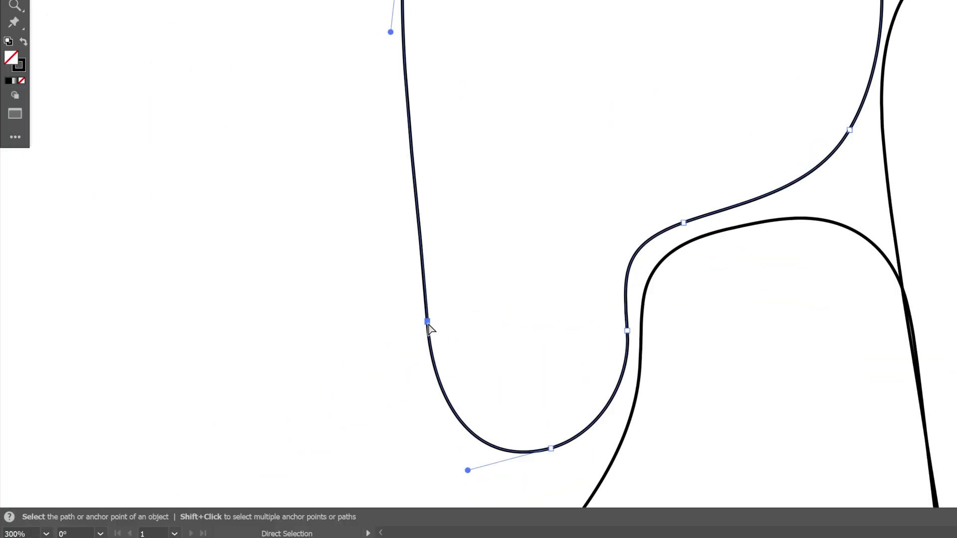
drag(427, 324, 441, 277)
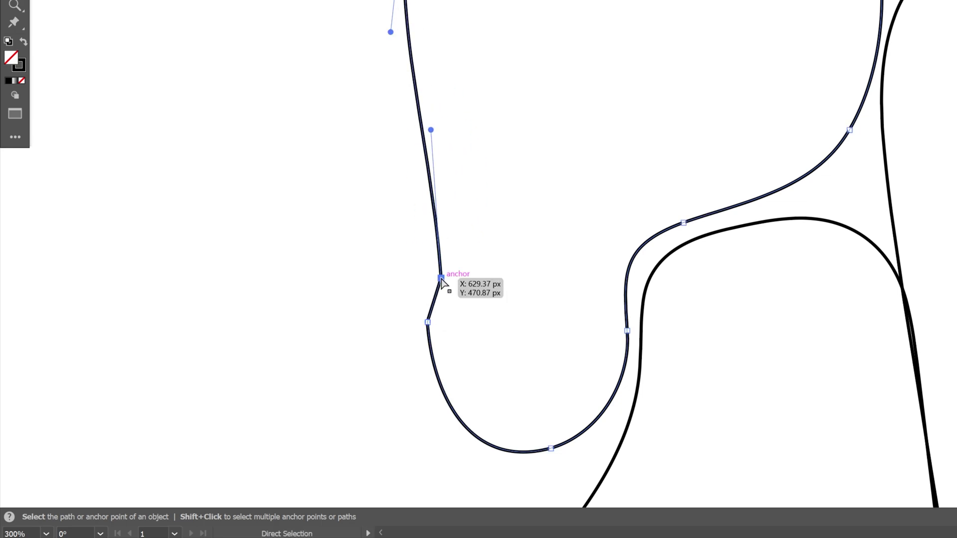
key(minus)
right_click(15, 116)
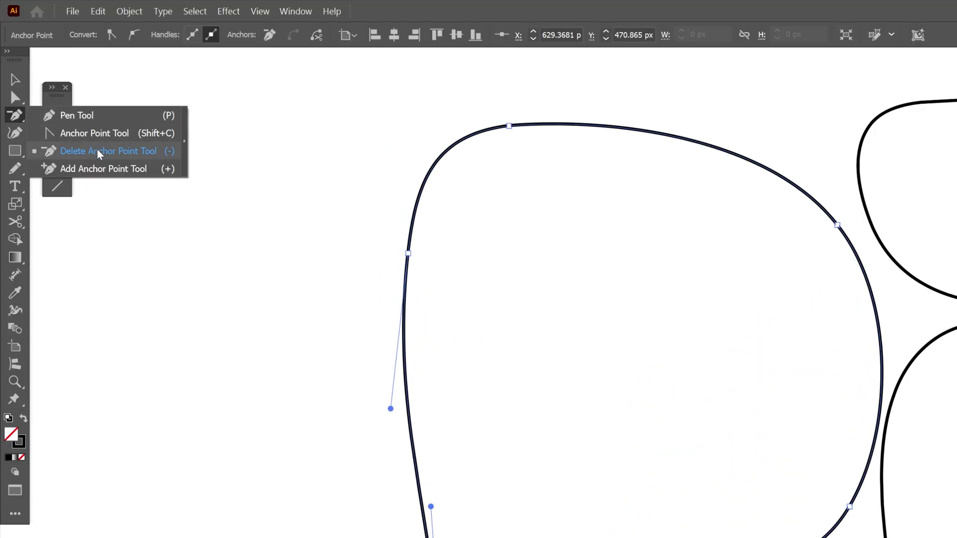
drag(100, 158, 99, 158)
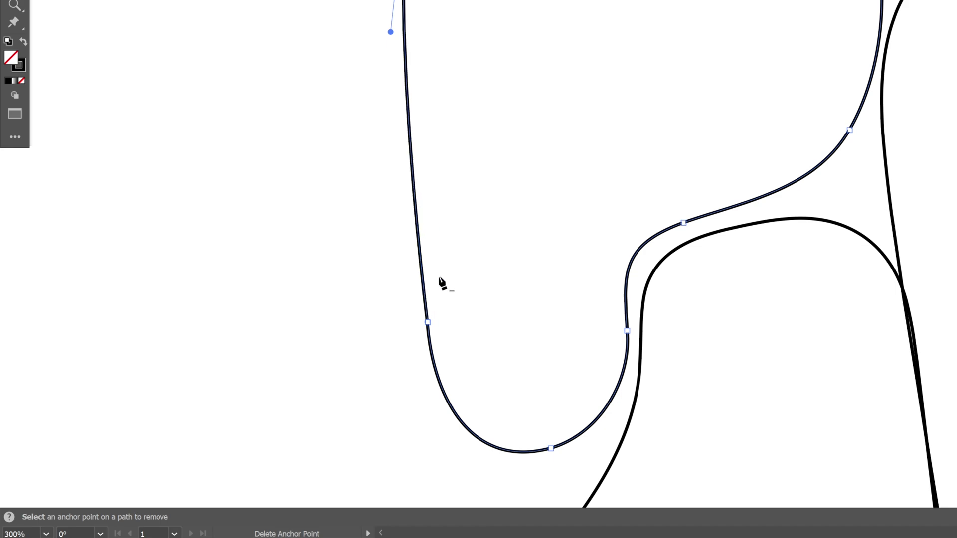
- Reshape the anchor on the P's lower left stem with the Anchor Point tool, pulling out handles for a smooth curve
key(a)
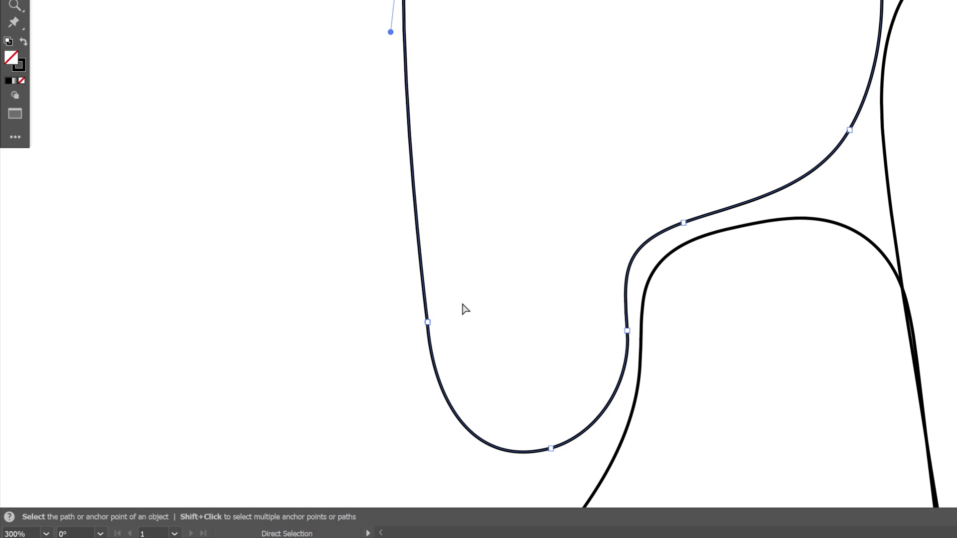
click(427, 322)
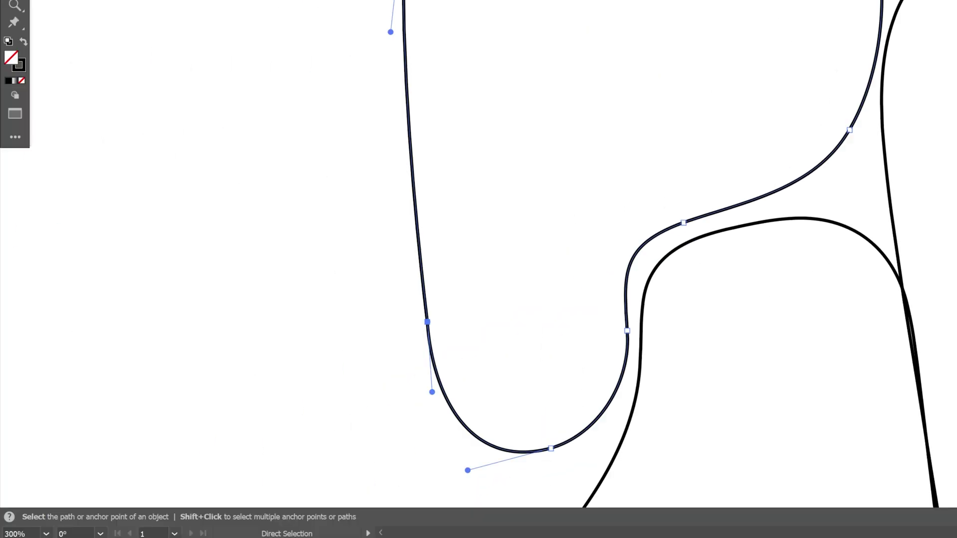
scroll(389, 362, up, 3)
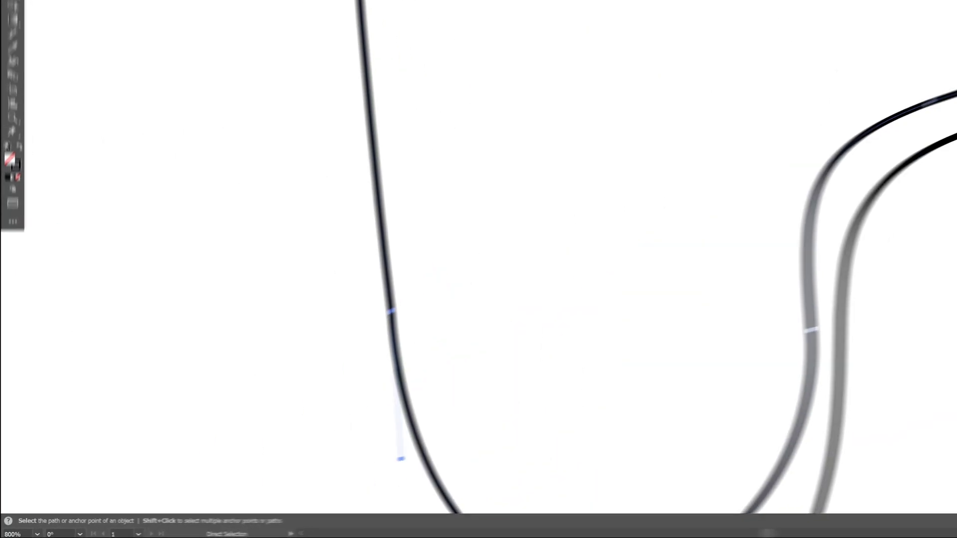
click(9, 68)
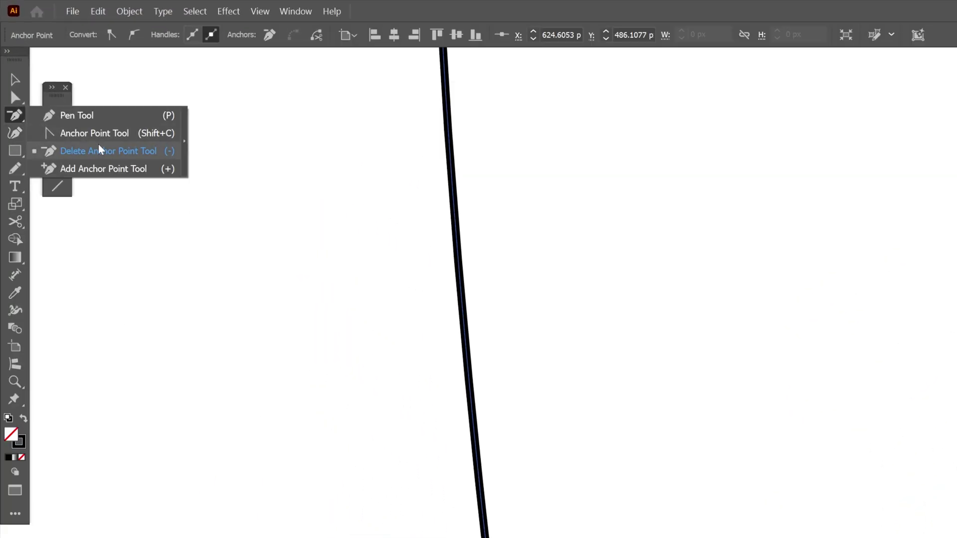
click(98, 134)
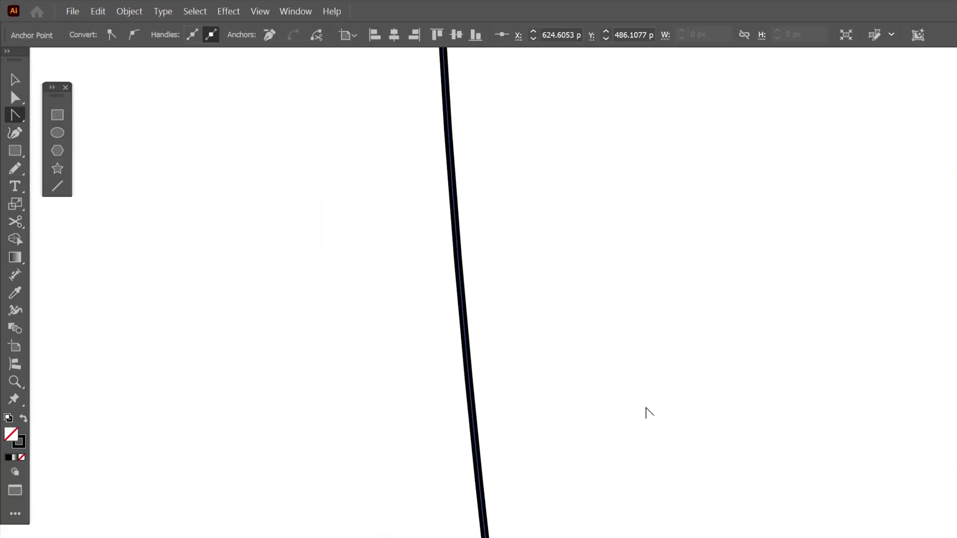
drag(495, 251, 532, 427)
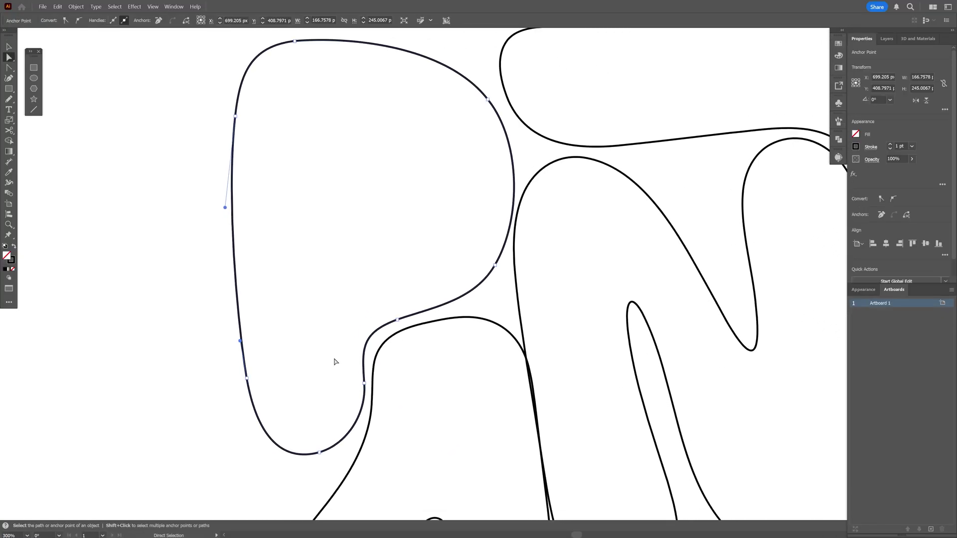
- Move the anchor on the A's upper-left shoulder and the one below it outward against the P's lower-right outline
scroll(350, 362, up, 1)
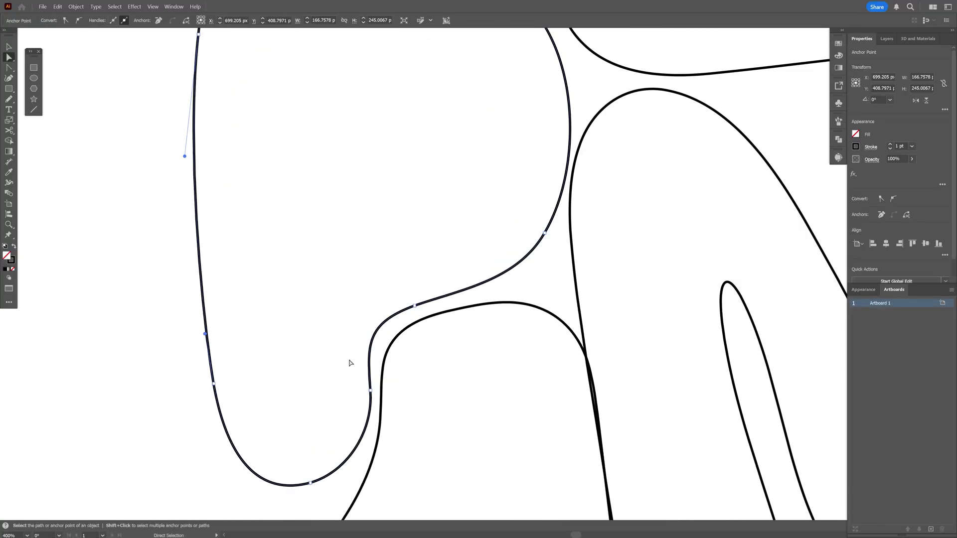
drag(352, 363, 368, 317)
scroll(399, 316, up, 1)
click(397, 325)
drag(414, 350, 440, 350)
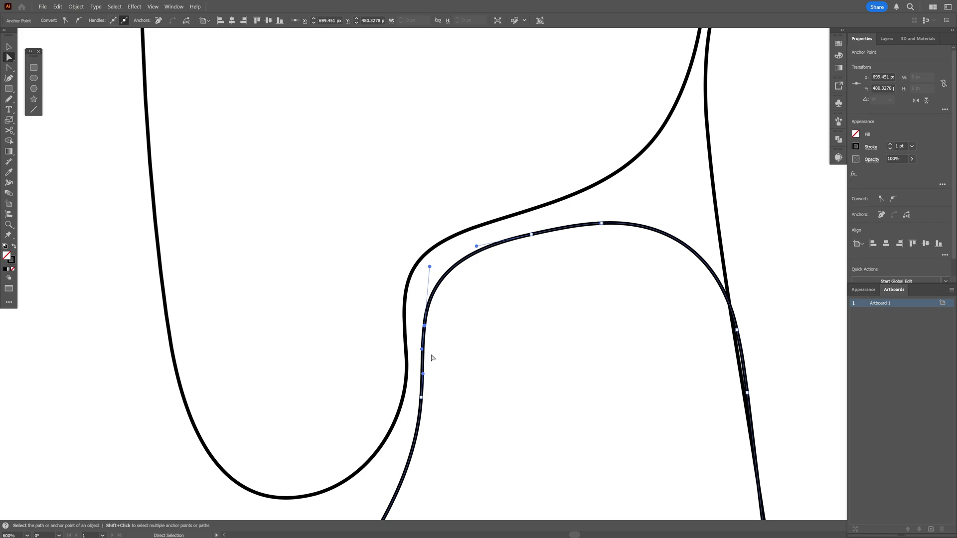
click(425, 326)
drag(409, 323, 404, 319)
drag(421, 397, 409, 402)
- Fine-tune the A's shoulder anchor and its lower handle so the edge follows the P's outline
scroll(419, 322, up, 2)
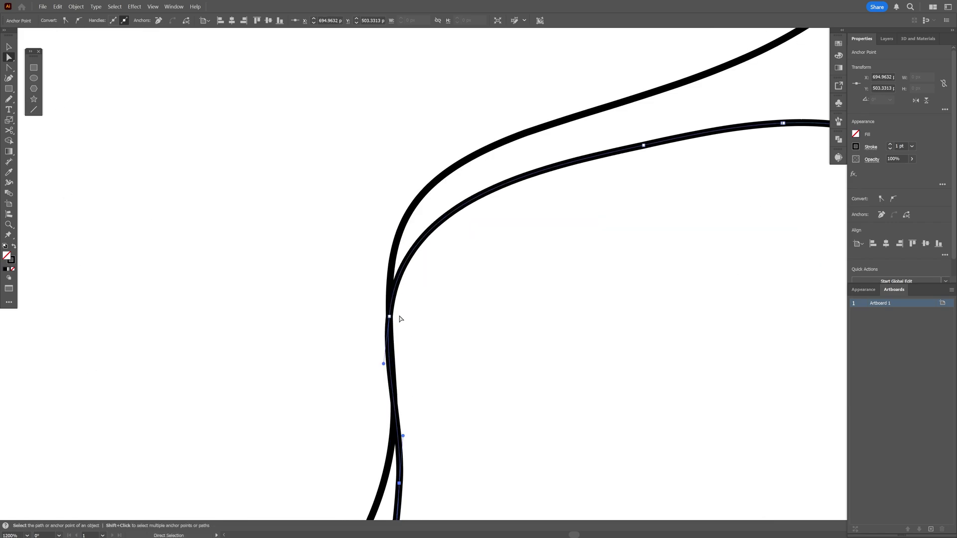
drag(388, 317, 389, 316)
drag(386, 361, 389, 365)
drag(421, 374, 415, 350)
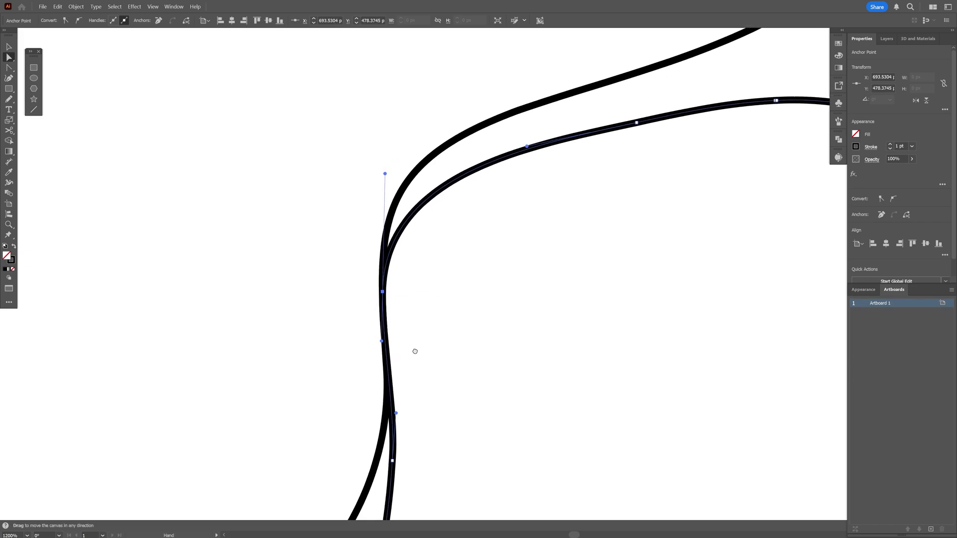
- Switch to outline view and move the anchor on the A's right shoulder onto the N's left edge
scroll(407, 329, up, 1)
key(ctrl)
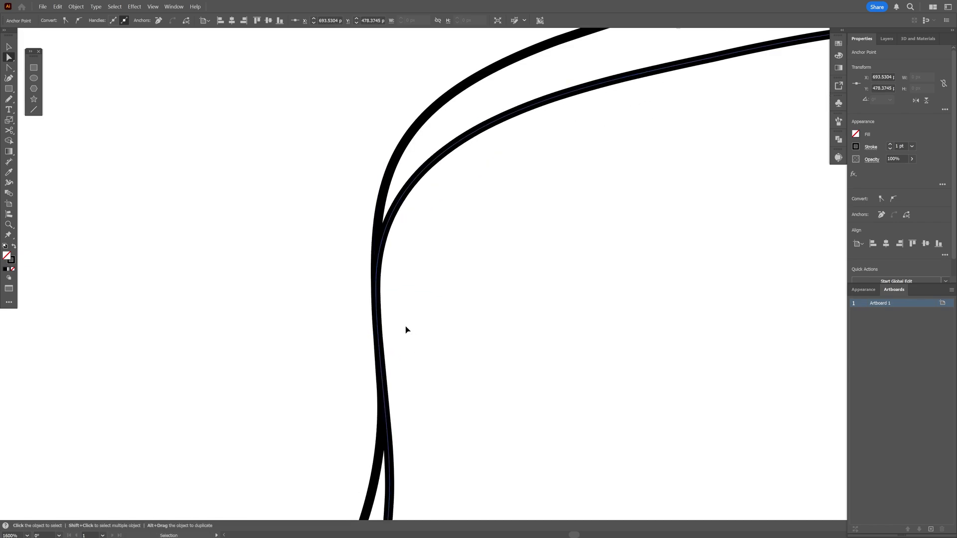
key(ctrl+y)
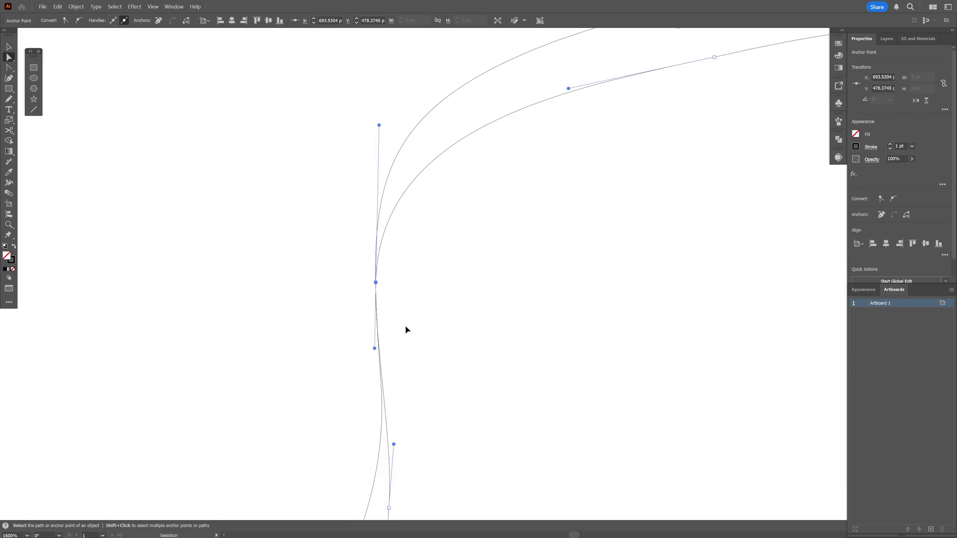
scroll(405, 329, up, 3)
scroll(397, 318, down, 6)
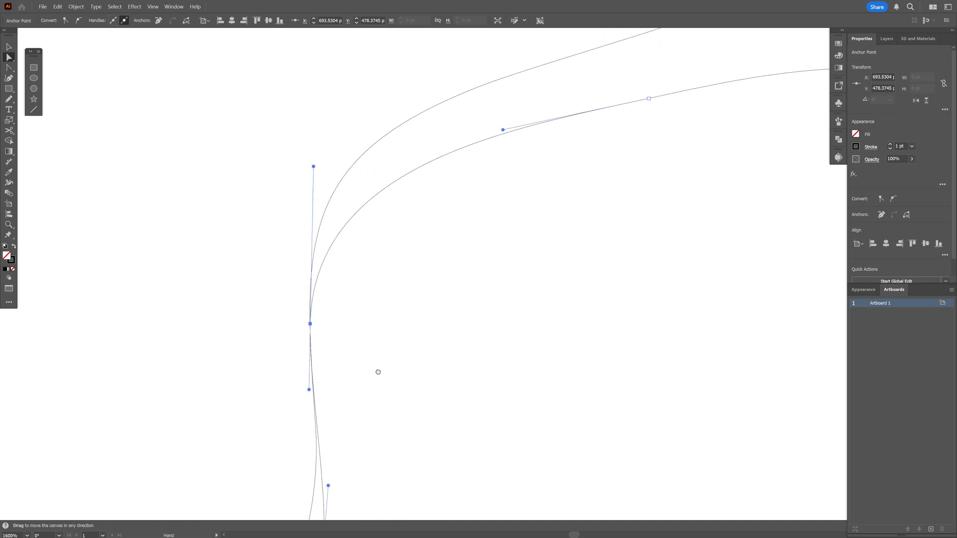
drag(423, 254, 417, 237)
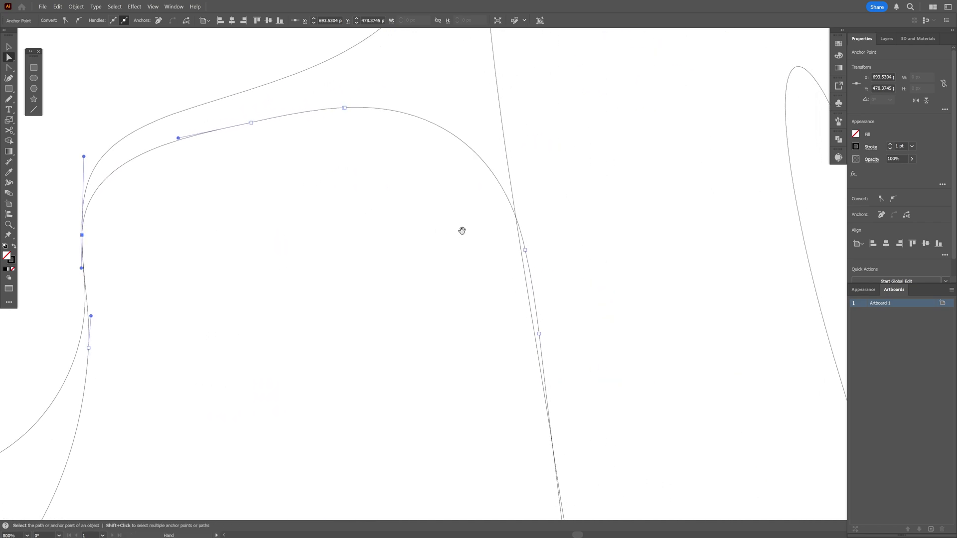
click(521, 251)
scroll(558, 331, up, 2)
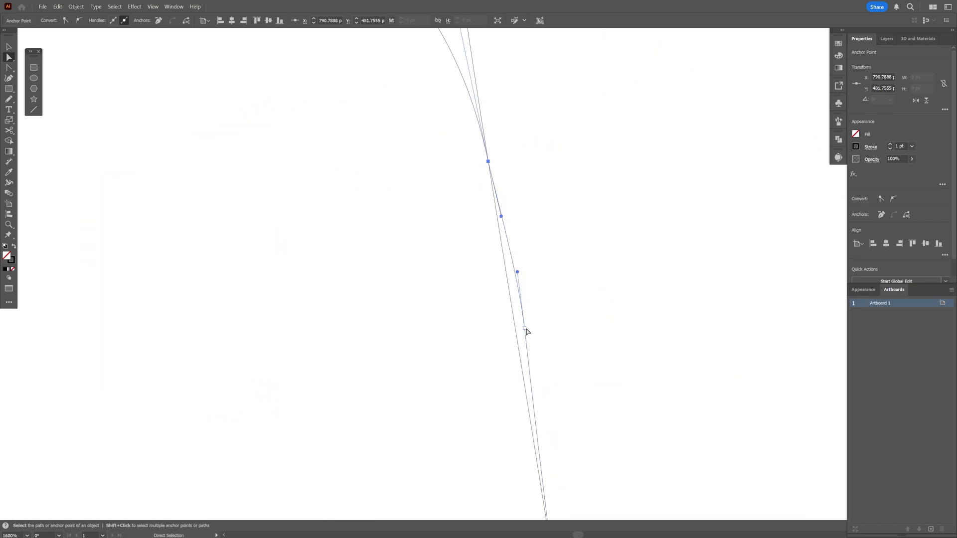
- Remove the redundant anchors on the A's right side and along its top curve with the Delete Anchor Point tool
click(10, 69)
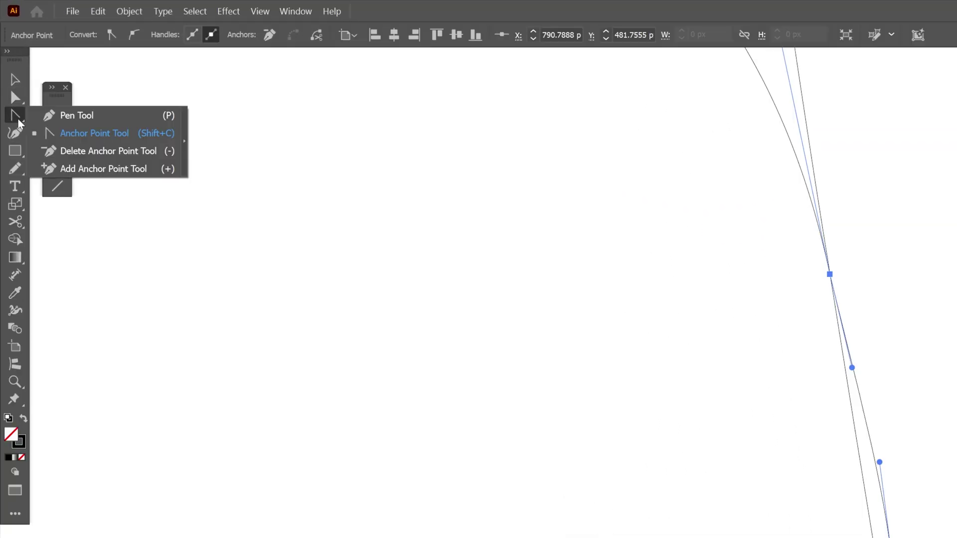
click(106, 155)
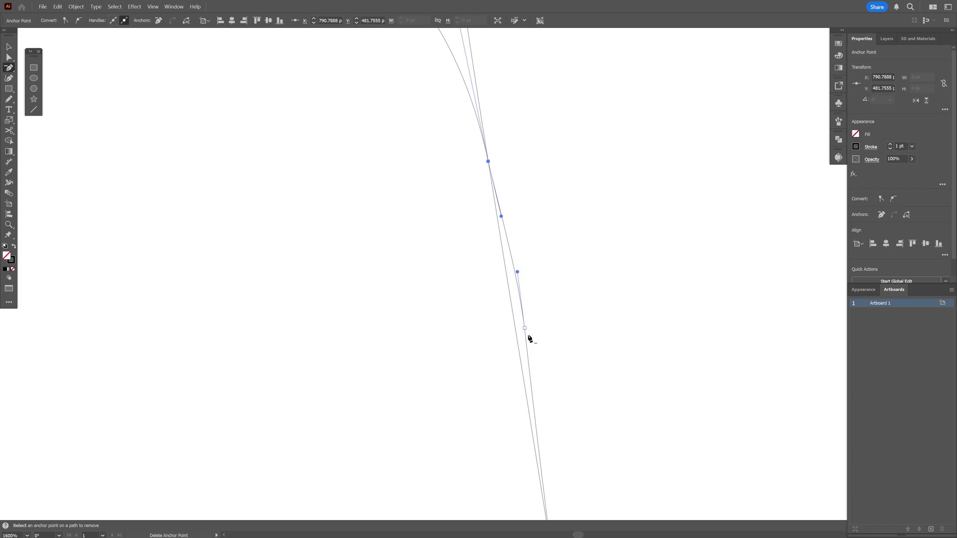
click(524, 328)
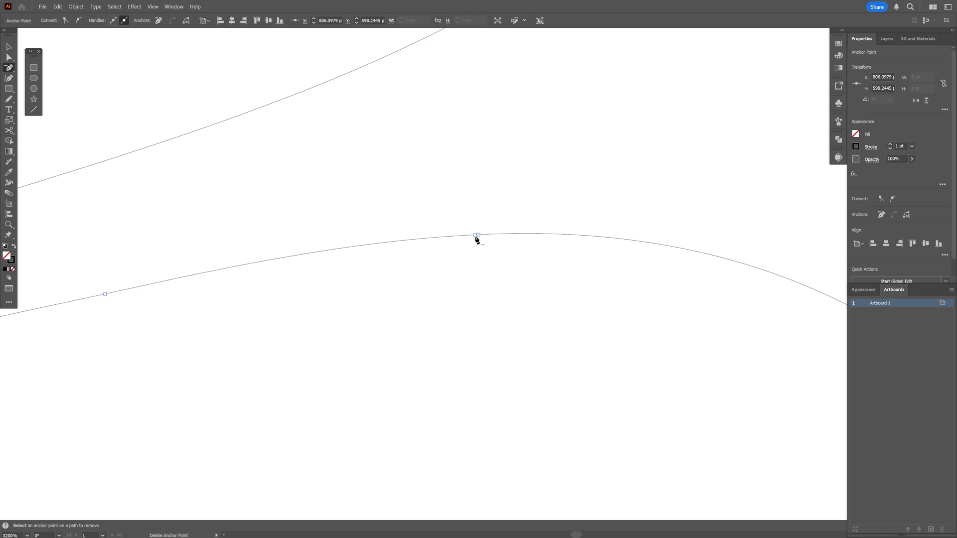
click(476, 235)
key(a)
scroll(476, 251, down, 3)
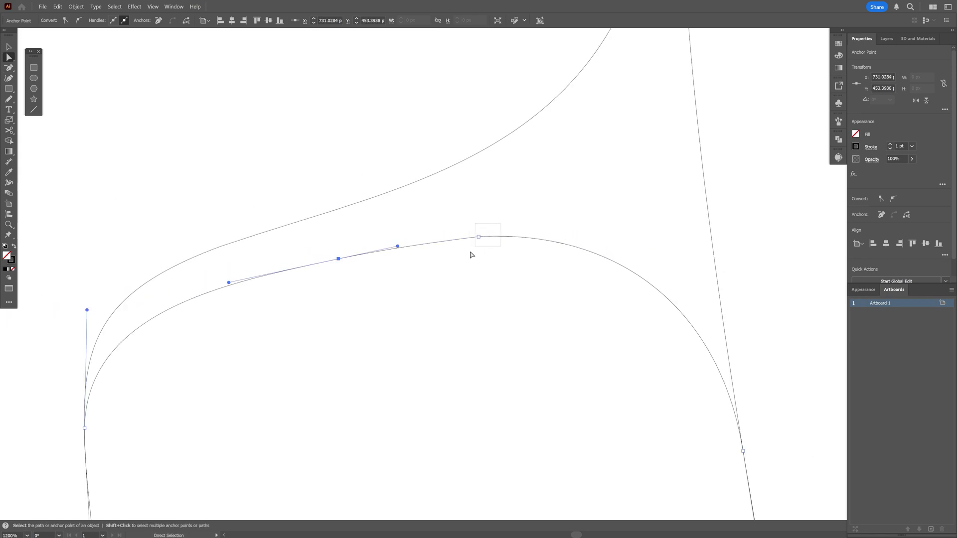
- Select the anchor on the A's top curve, and adjust the segment along the left edge of the N's lower slot
click(478, 237)
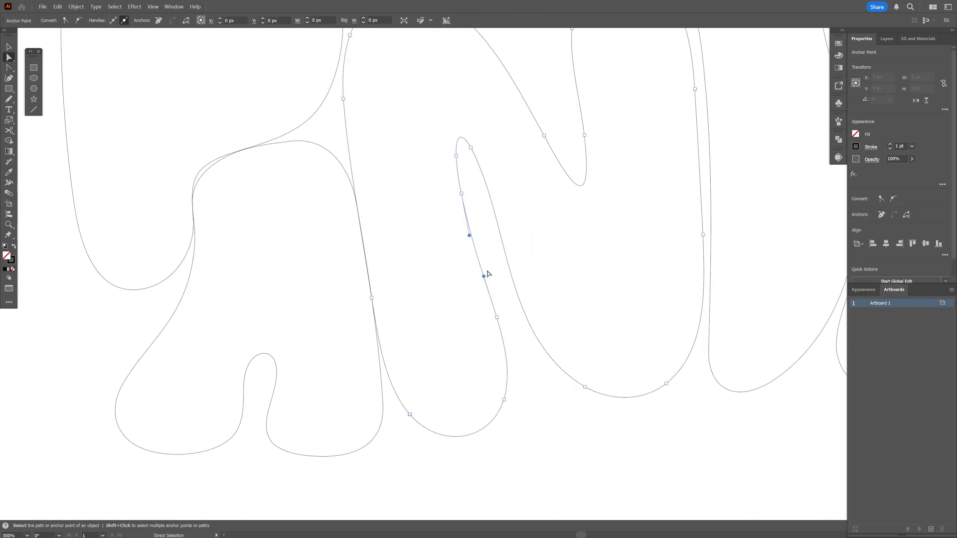
shift+click(483, 275)
drag(486, 239, 492, 264)
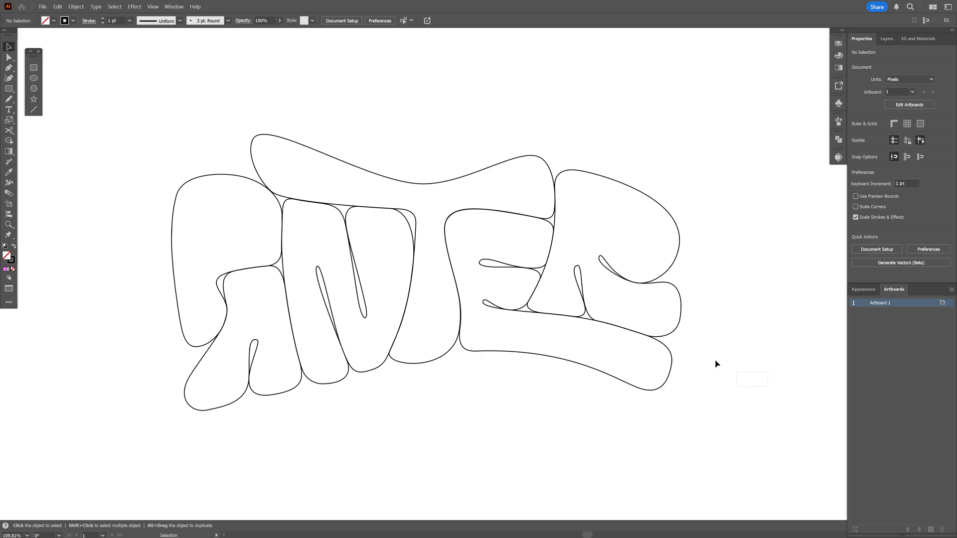
- Swap fill and stroke on all the letters, giving them a solid black fill and no stroke
click(231, 179)
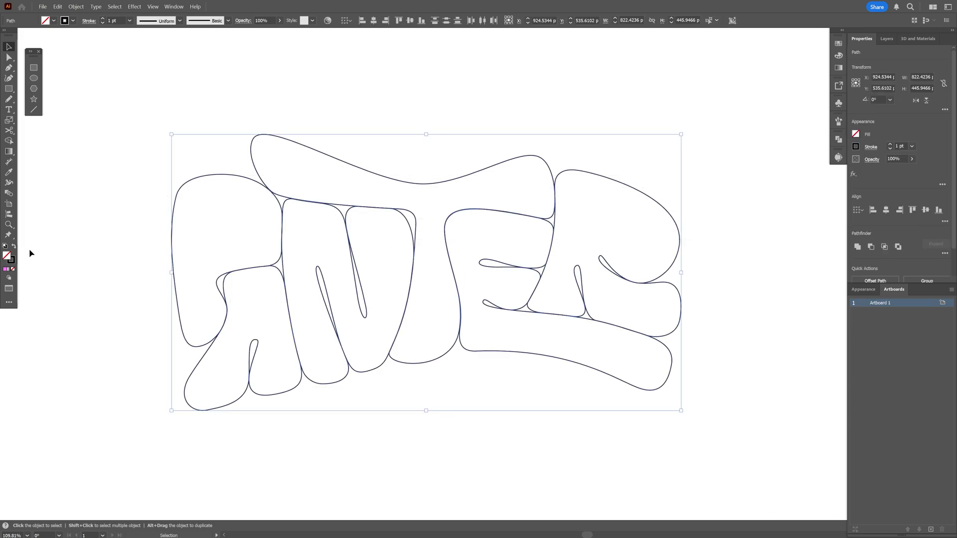
click(22, 231)
- Nudge the anchor at the narrow end of the R's slot to open a thin gap between its bowl and leg
scroll(714, 368, up, 5)
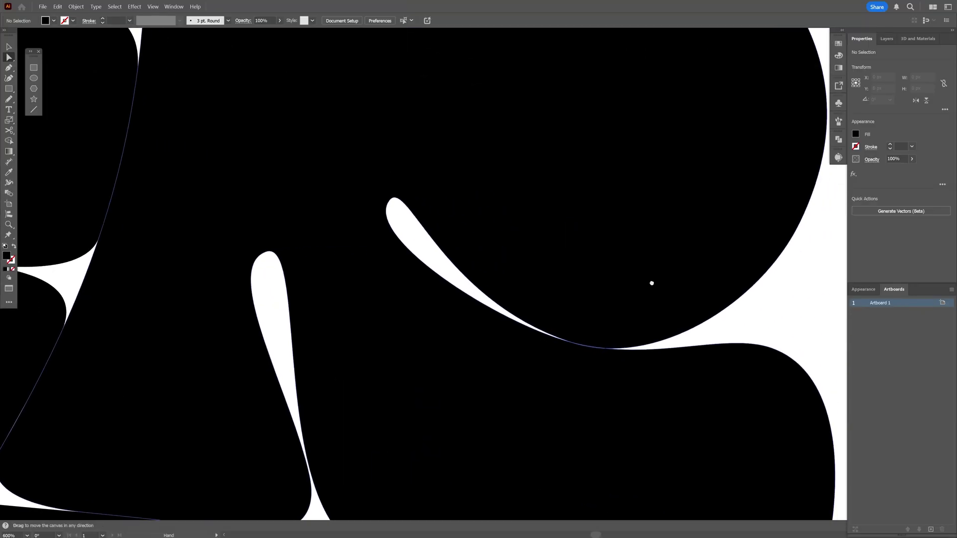
scroll(627, 343, up, 2)
alt+click(535, 346)
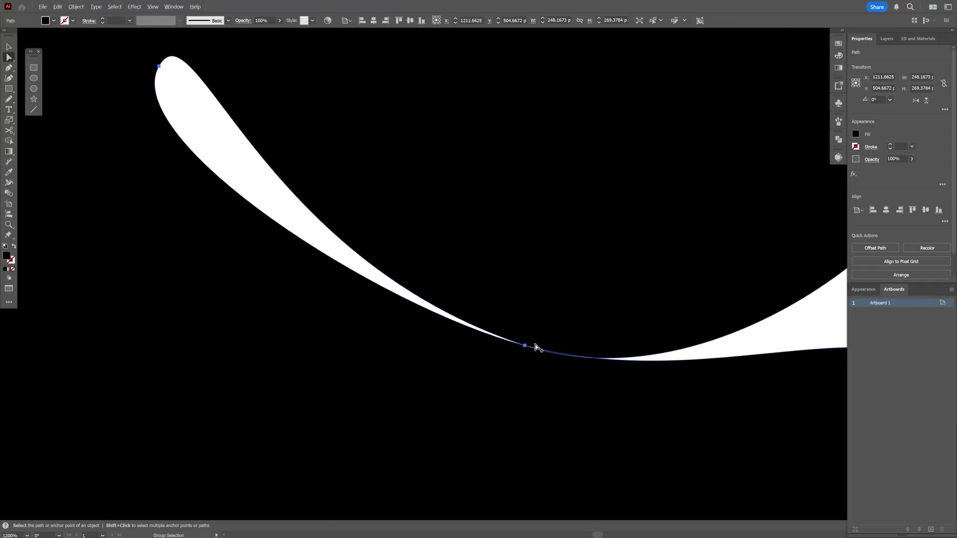
drag(527, 347, 527, 345)
scroll(665, 367, up, 2)
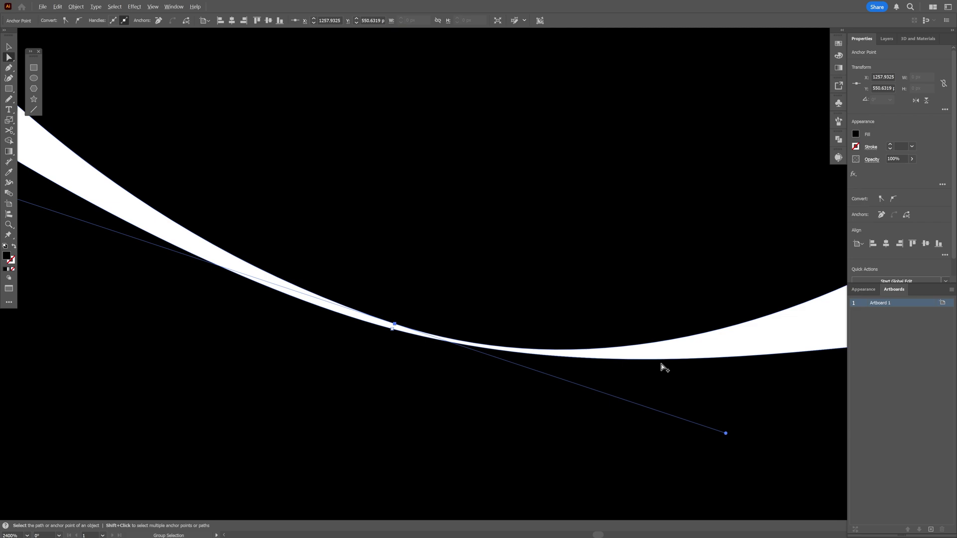
- Nudge the anchor along the upper edge of the E's lower slot to widen the gap between its arms
scroll(662, 365, down, 7)
scroll(404, 398, up, 4)
alt+click(386, 460)
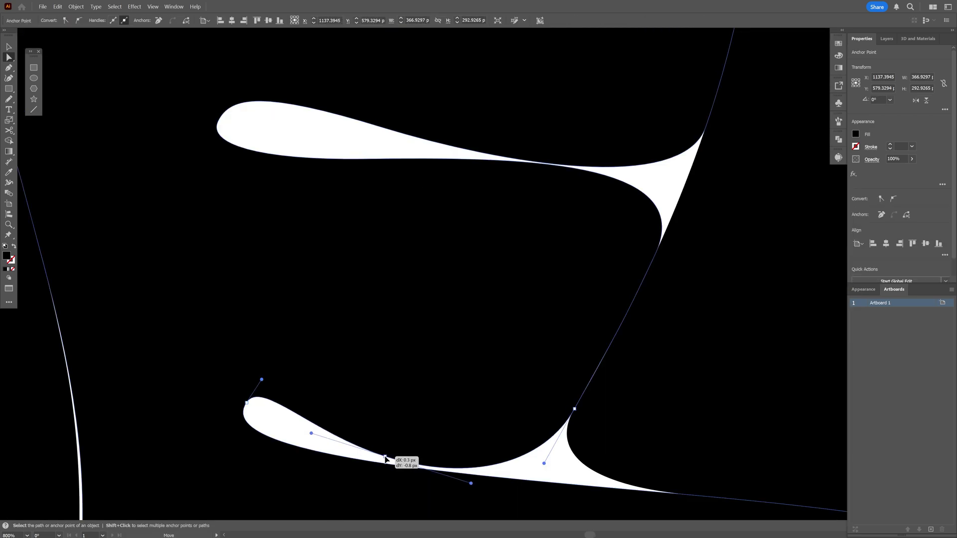
scroll(387, 458, up, 3)
click(410, 369)
drag(410, 369, 413, 368)
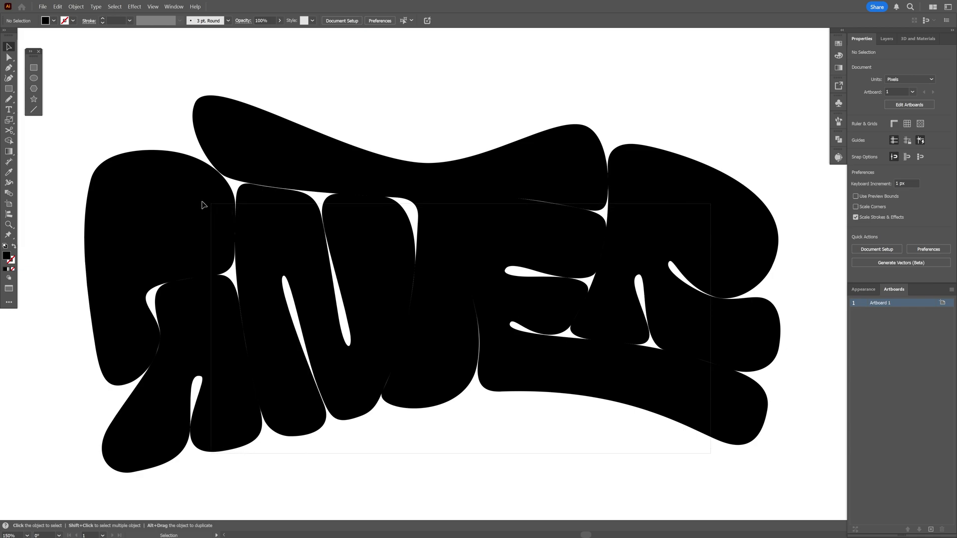
- Apply Offset Path to all the letters with a -2 px offset, Miter joins and a miter limit of 4
click(158, 192)
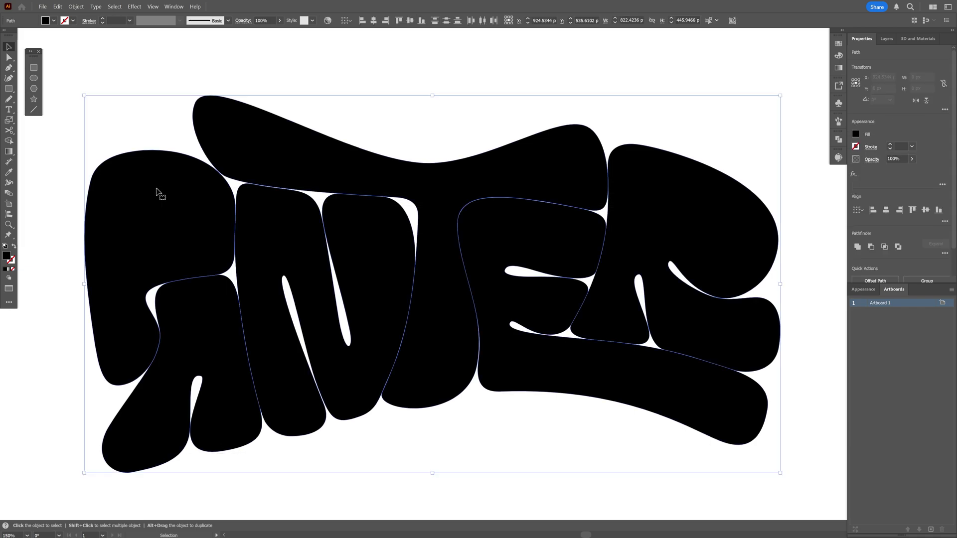
click(76, 7)
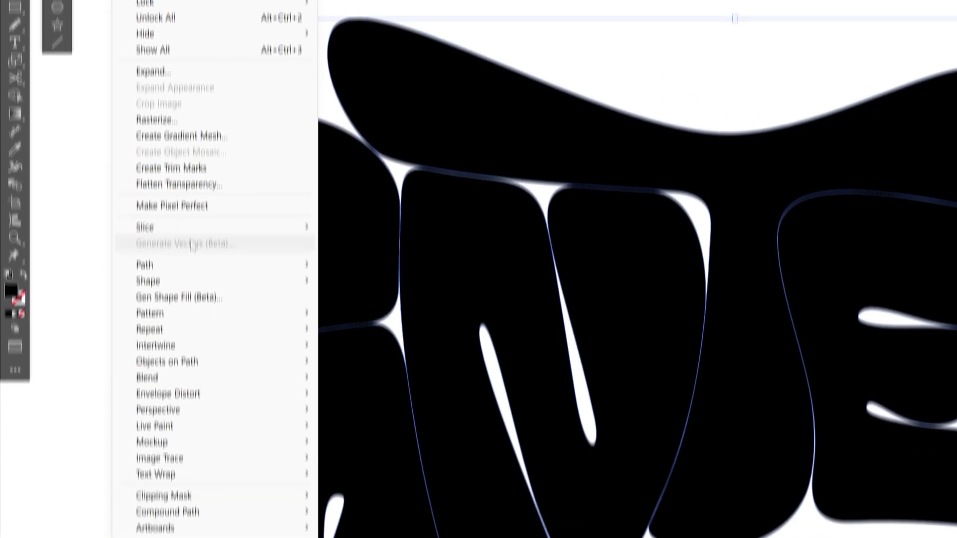
mouse_move(193, 407)
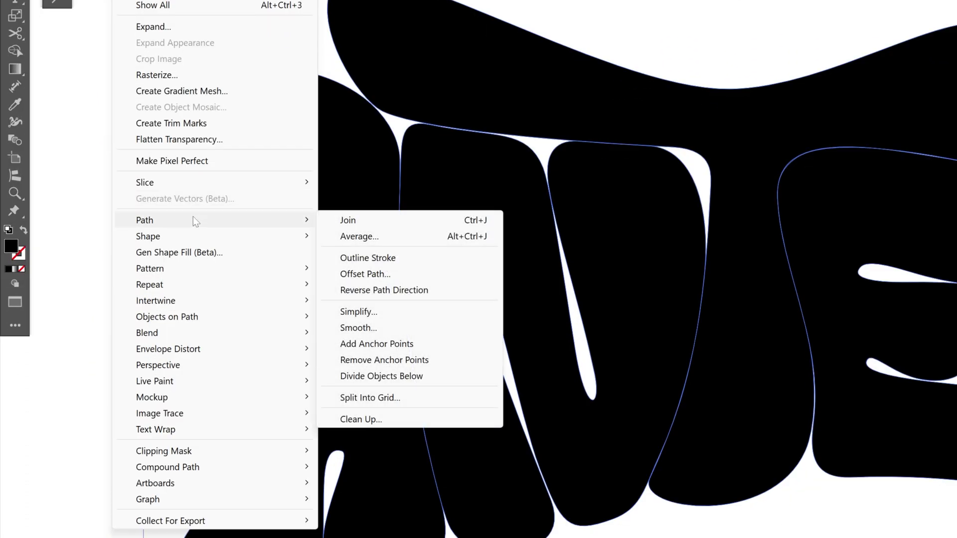
click(404, 273)
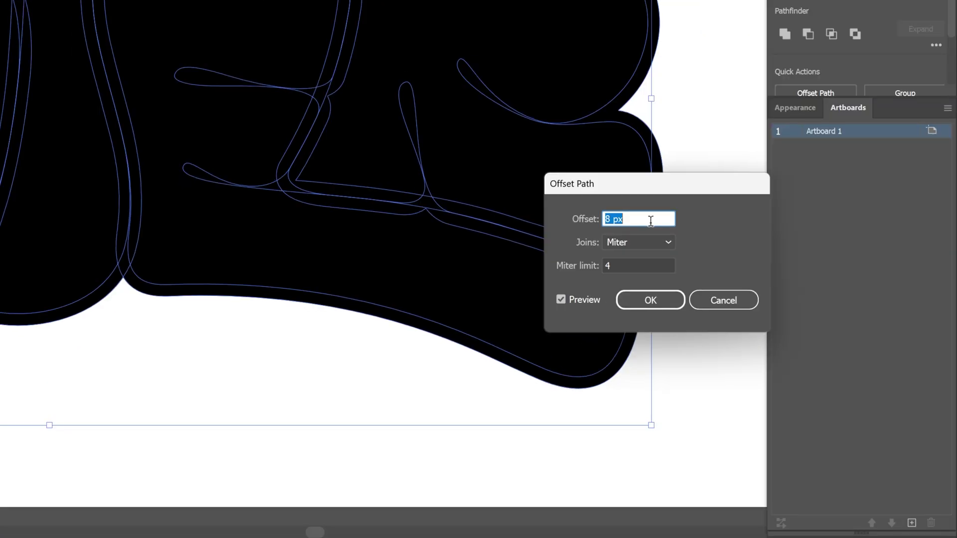
key(Down)
key(Down)
key(Down)
key(Down)
key(Down)
key(Down)
key(Down)
key(Down)
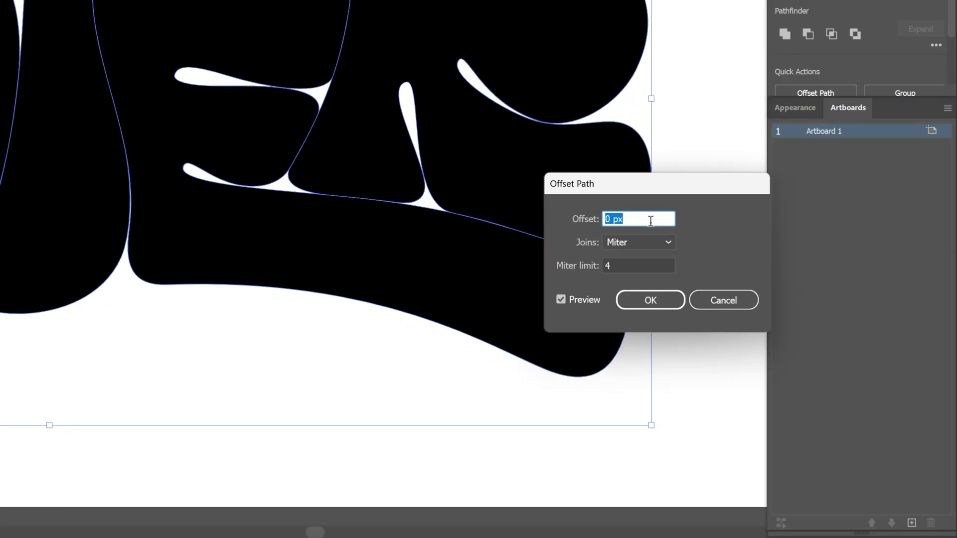
key(Down)
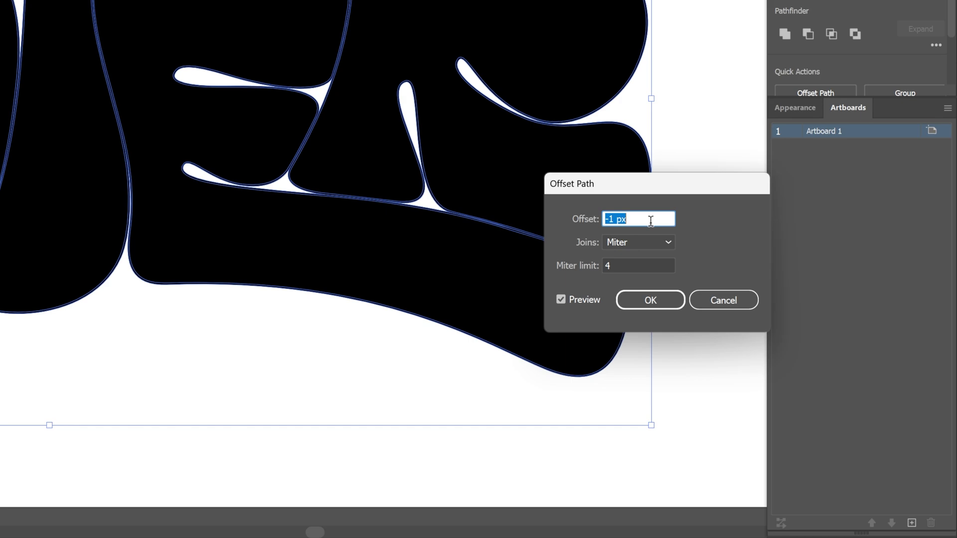
key(Down)
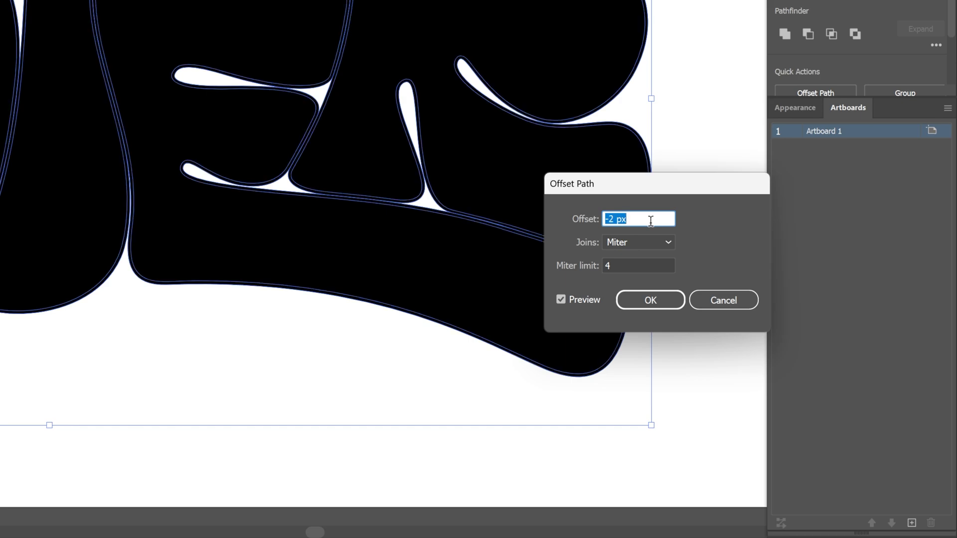
click(652, 302)
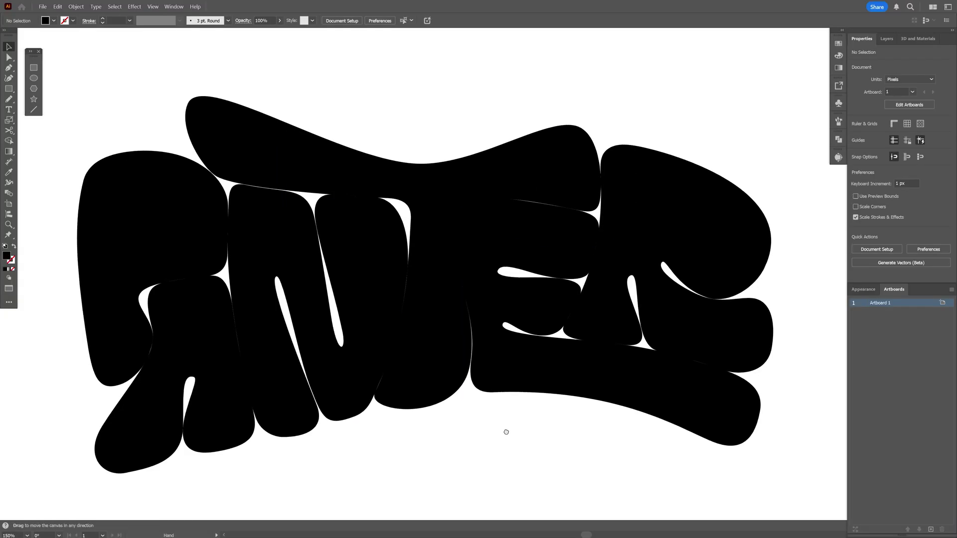
- Select the inset copies of all the letters and move them straight down away from the originals
click(674, 193)
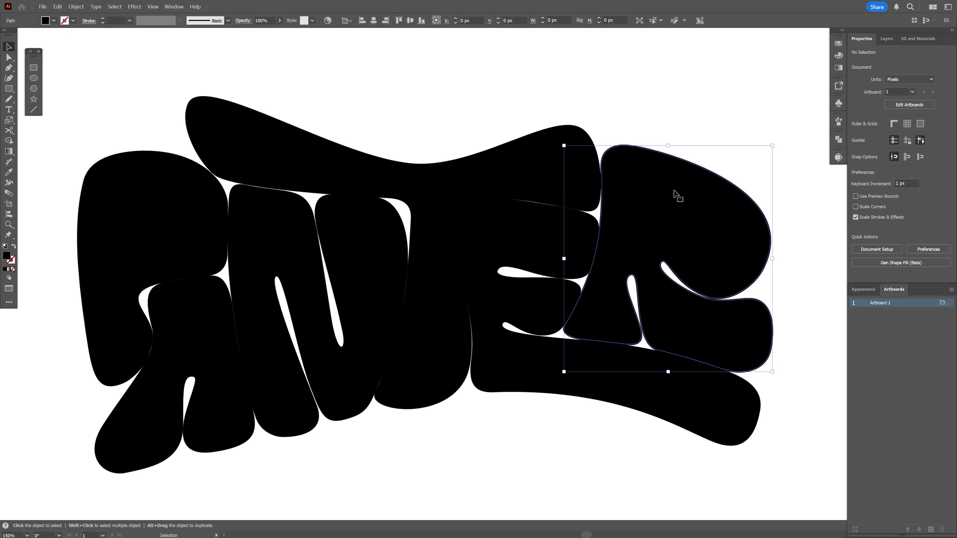
shift+click(532, 166)
shift+click(386, 236)
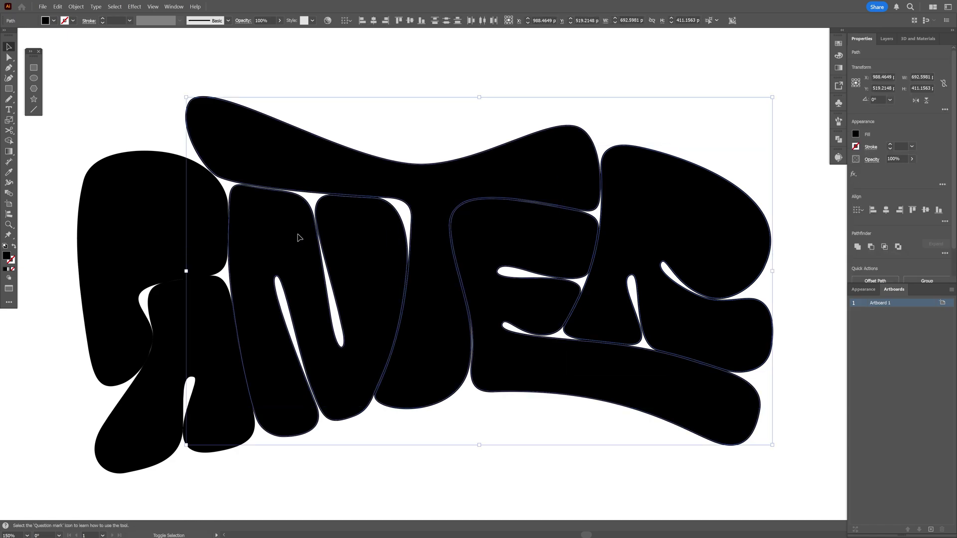
shift+click(209, 223)
shift+click(209, 319)
scroll(420, 250, down, 2)
drag(512, 310, 517, 430)
scroll(480, 341, up, 1)
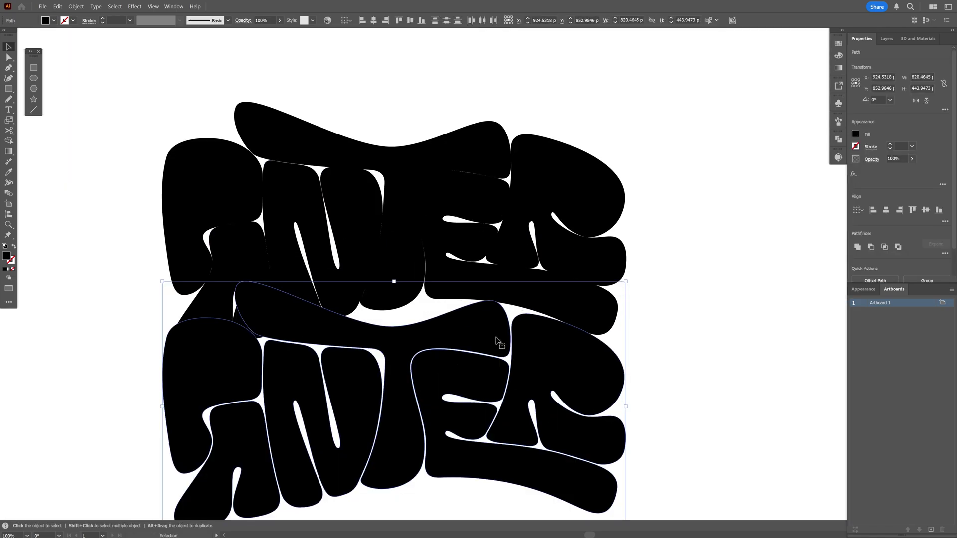
- Delete the original letter shapes, leaving only the inset lettering
click(224, 241)
key(Delete)
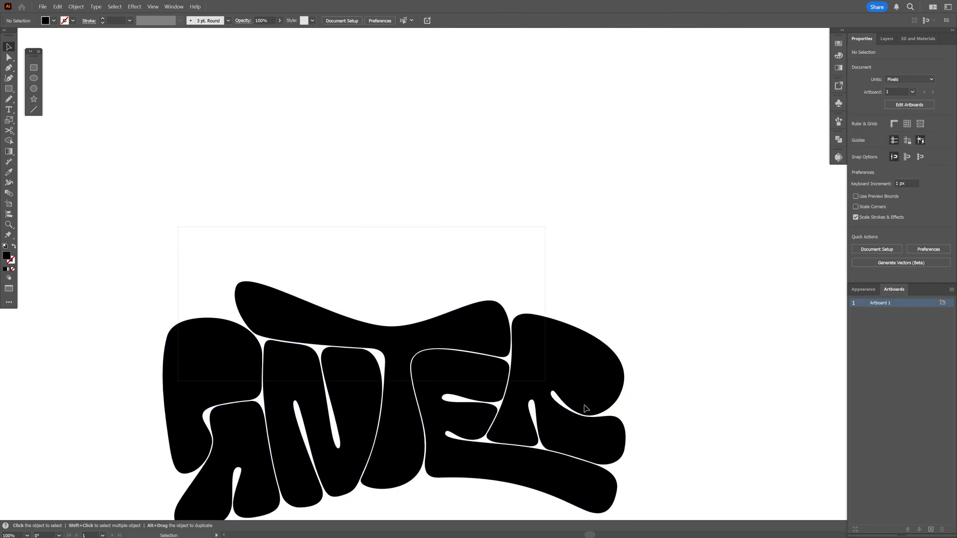
click(551, 455)
drag(551, 455, 559, 316)
click(427, 380)
key(ctrl+plus)
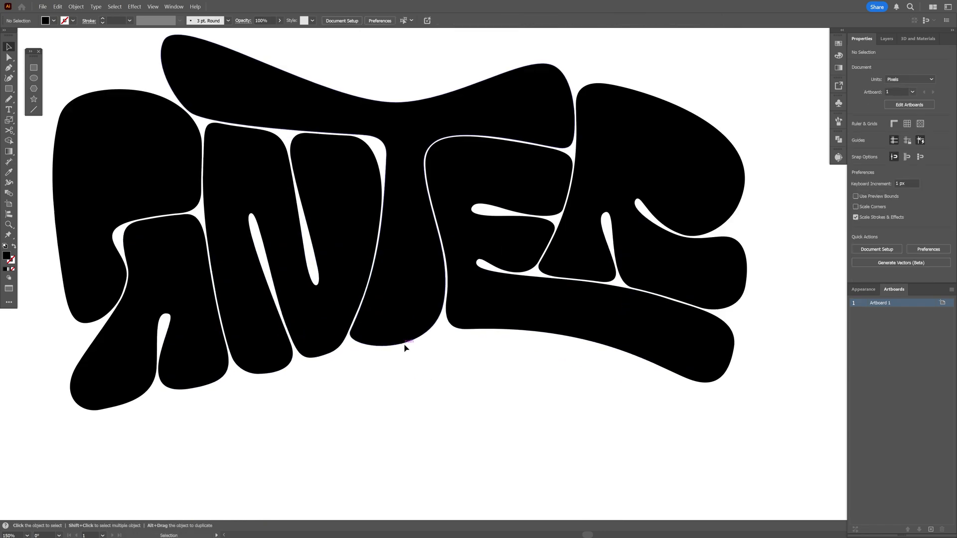
drag(404, 348, 421, 392)
scroll(769, 472, down, 1)
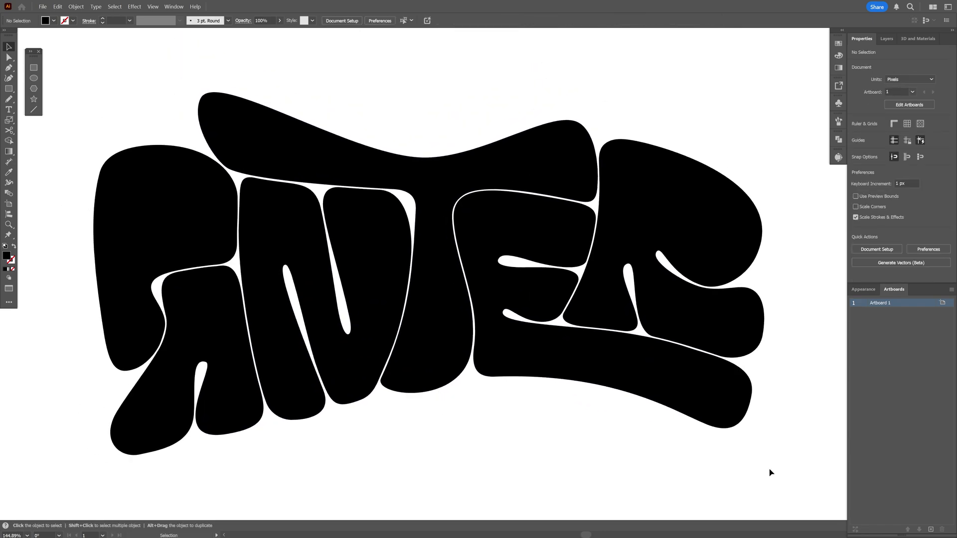
- Apply Offset Path to all the letters with a 15 px outward offset, Miter joins and a miter limit of 4
click(266, 179)
click(76, 6)
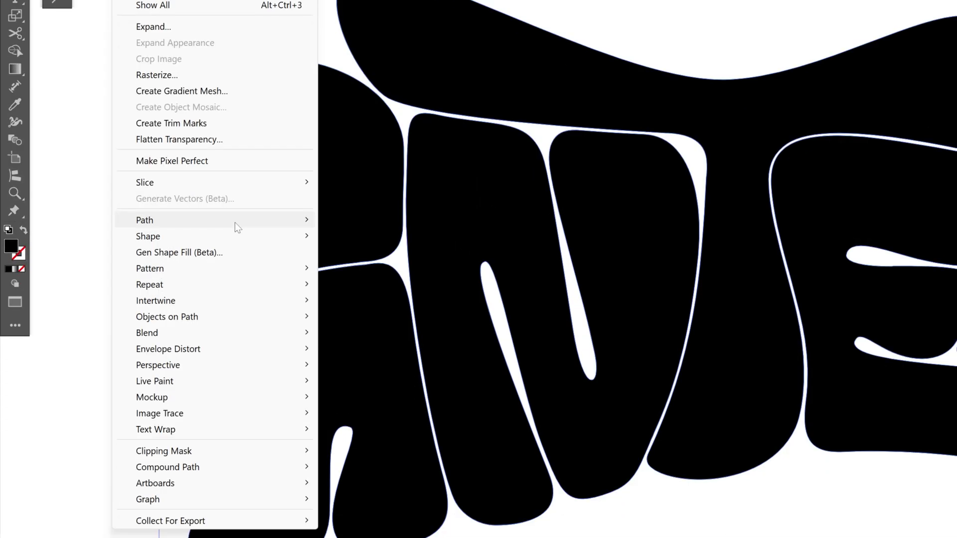
mouse_move(246, 409)
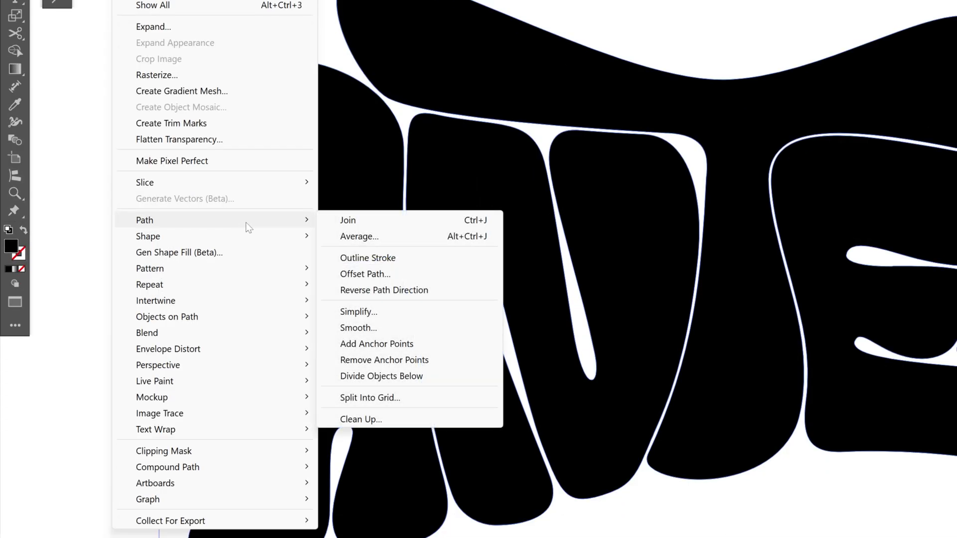
click(402, 275)
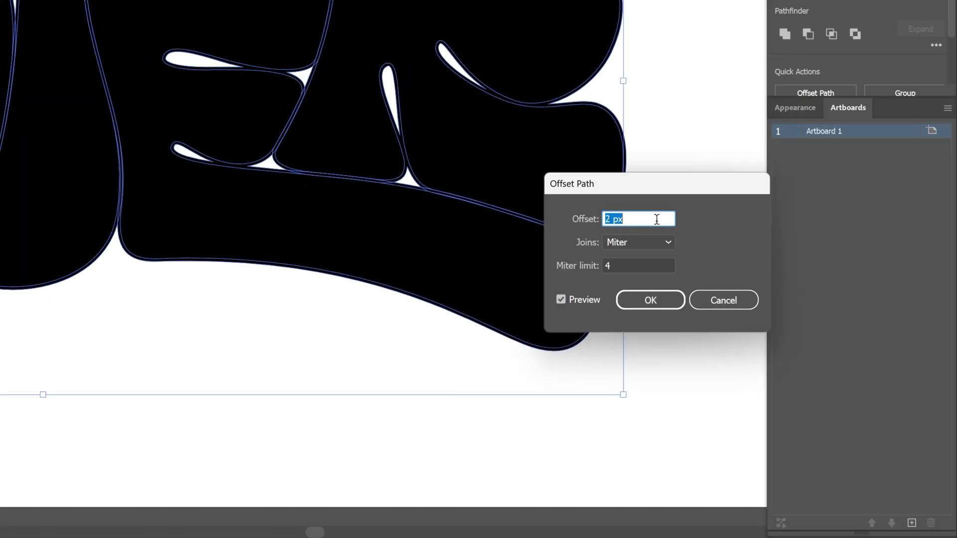
key(Up)
key(Up)
key(Up)
key(Up)
key(Up)
key(Up)
key(Up)
key(Up)
key(Up)
key(Up)
key(Up)
key(Up)
key(Up)
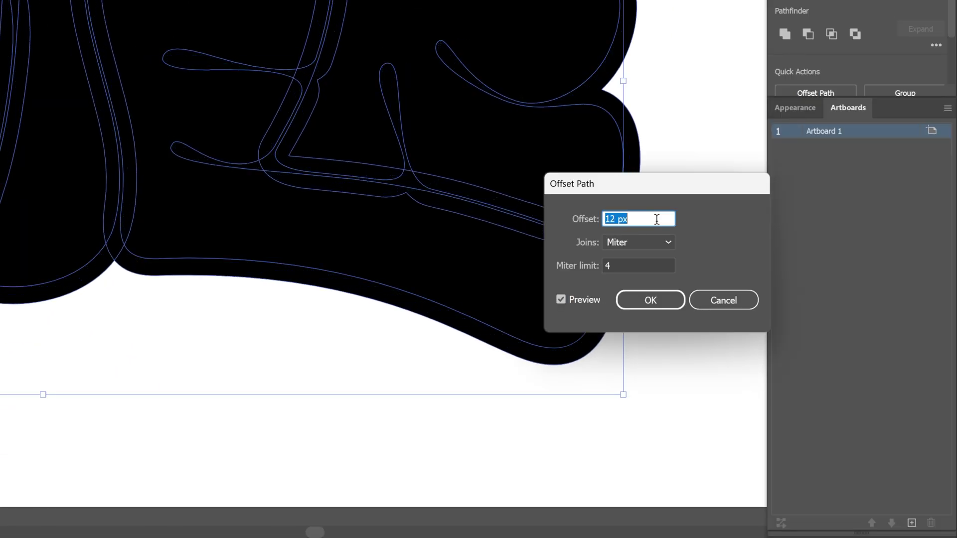
click(648, 310)
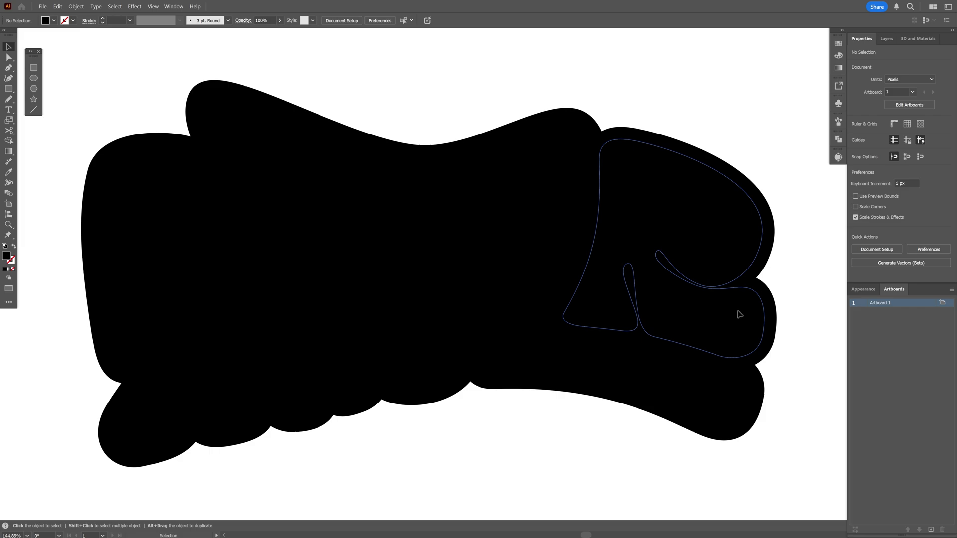
- Select the inner shapes of all the letters inside the offset outline and group them
click(739, 314)
shift+click(731, 391)
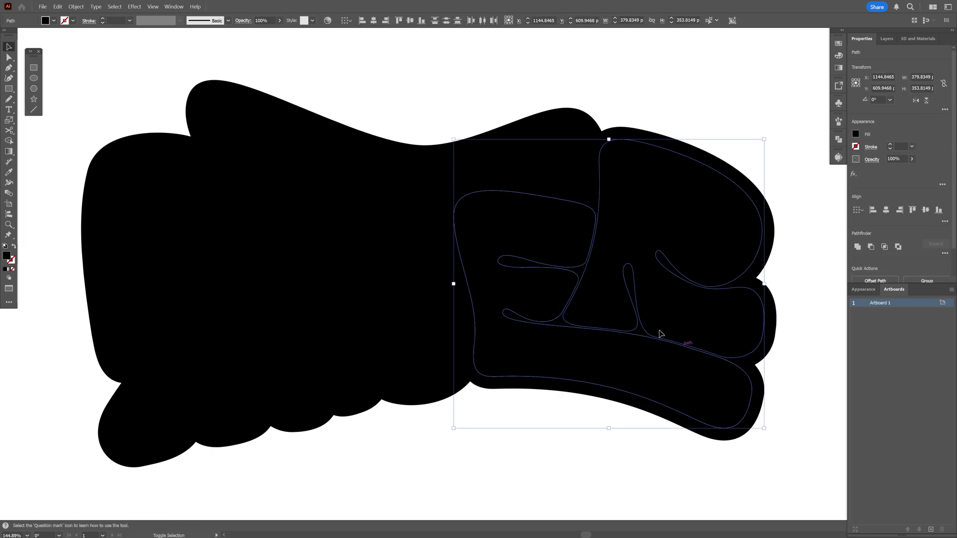
shift+click(397, 216)
shift+click(232, 216)
shift+click(192, 205)
shift+click(205, 301)
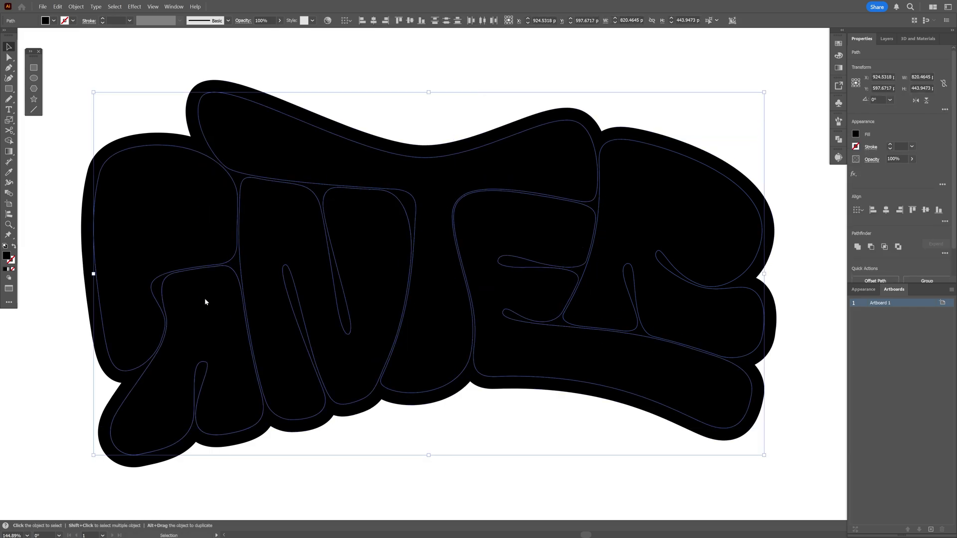
right_click(204, 298)
click(245, 107)
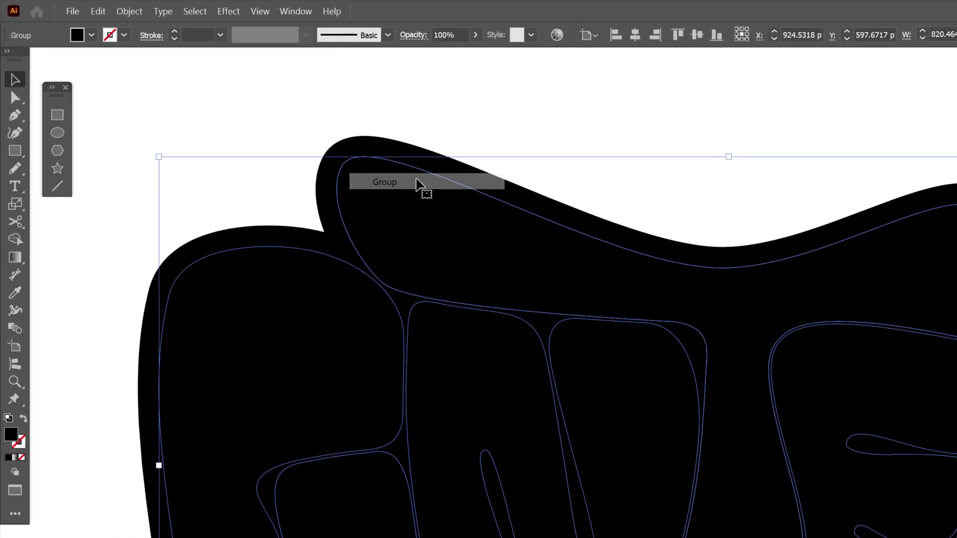
- Fill the grouped inner letters with pink, keeping the offset outline behind them black
click(838, 44)
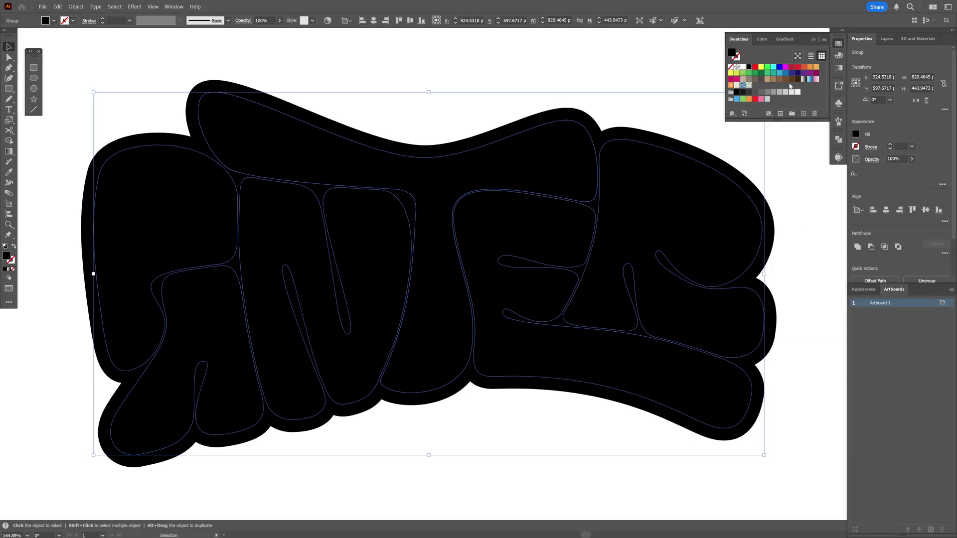
click(761, 100)
click(708, 138)
click(656, 179)
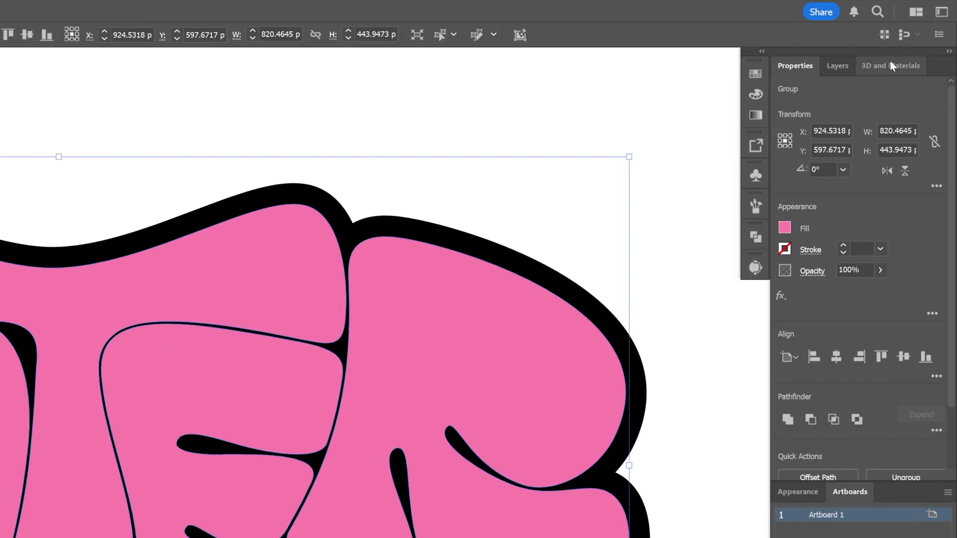
- Apply the 3D Inflate effect to the pink letter group and render it with ray tracing
click(917, 39)
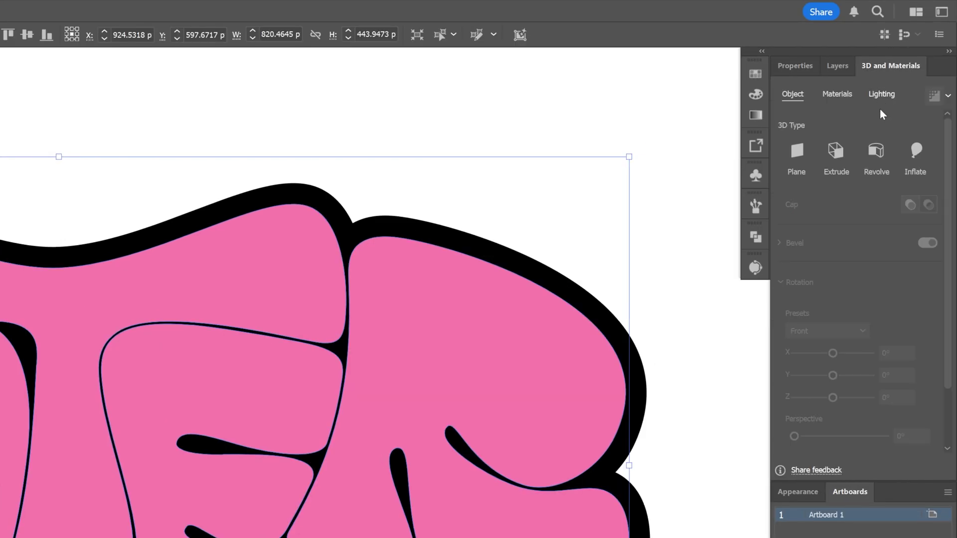
click(916, 151)
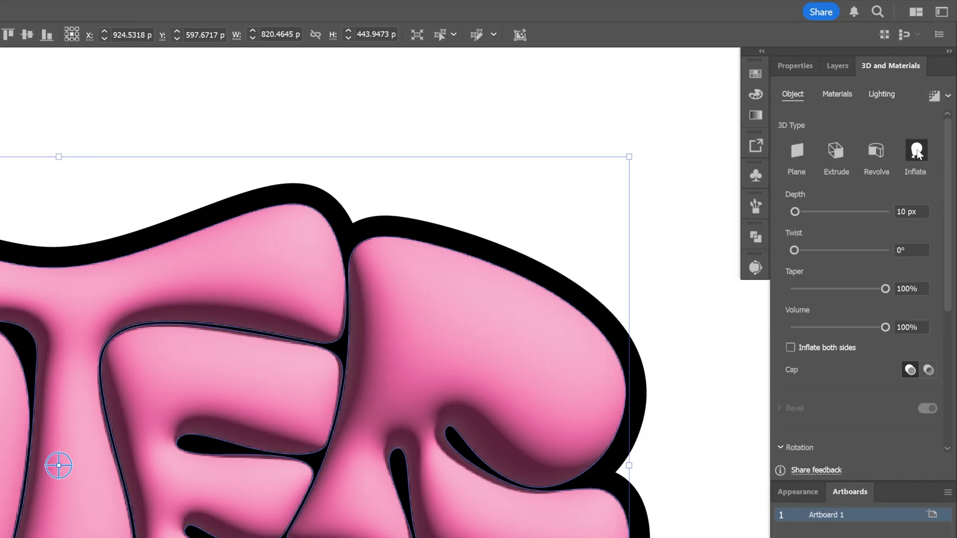
click(933, 97)
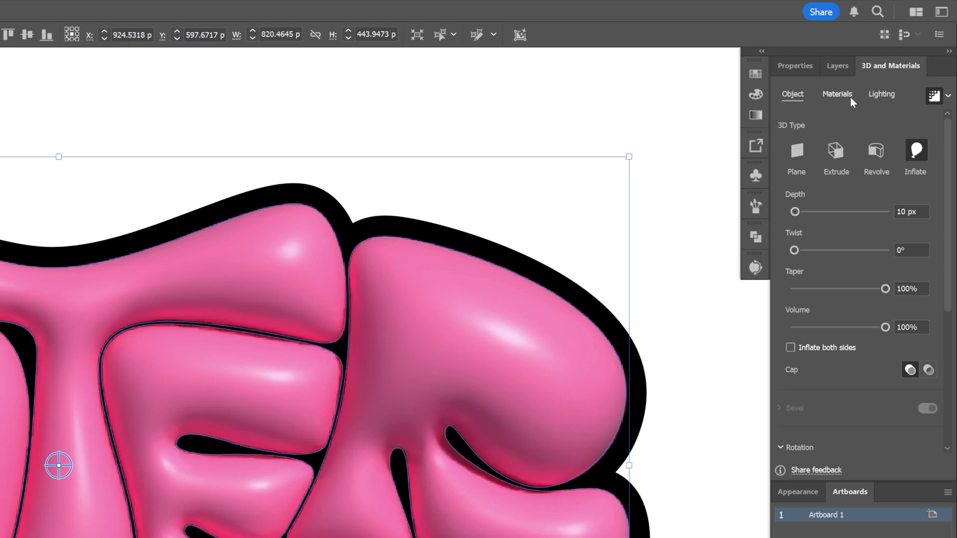
- Raise the Default material's Metallic value to about 0.3 and slightly lower its Roughness
click(846, 95)
drag(947, 363, 946, 411)
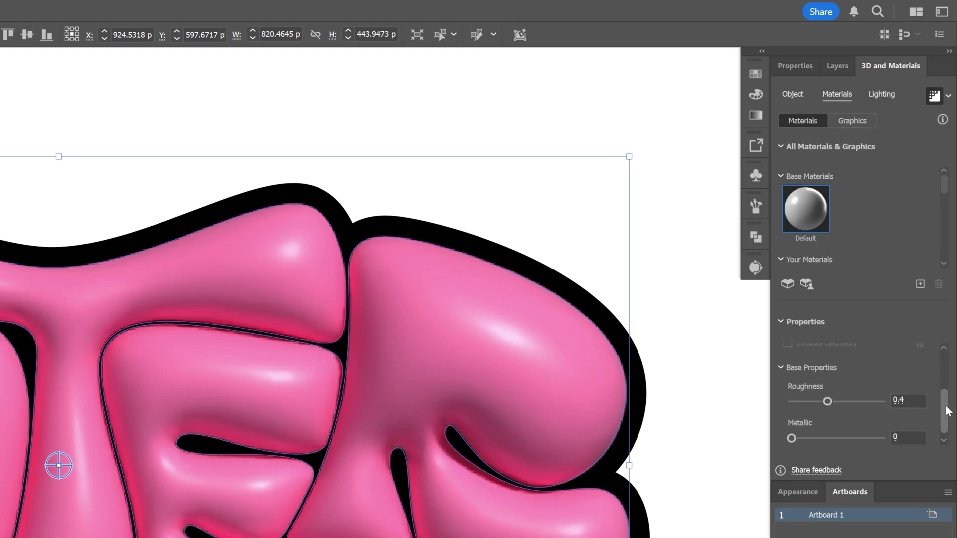
click(822, 432)
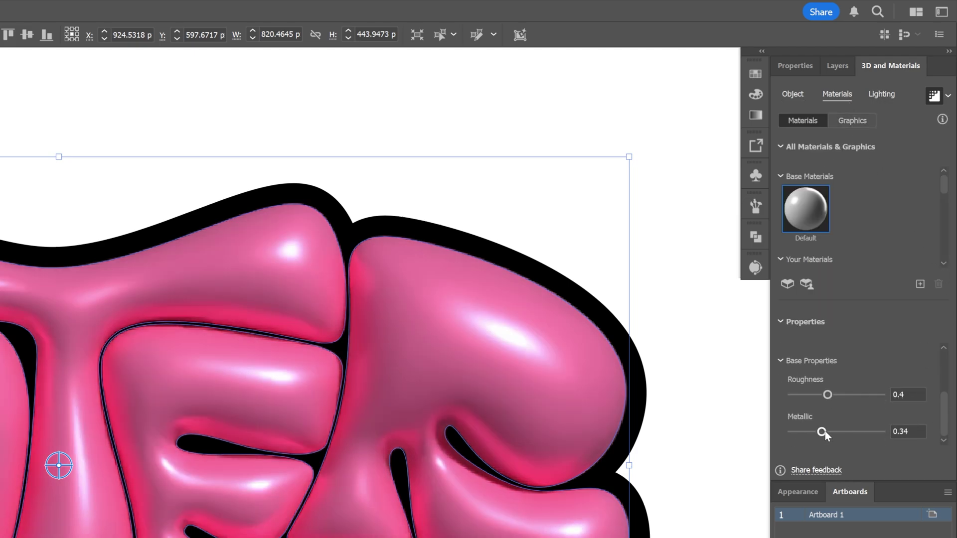
drag(822, 431, 820, 432)
drag(826, 395, 822, 395)
- Reposition Light 1 to about 148° rotation and 33° height, and turn on shadows behind the object
click(887, 93)
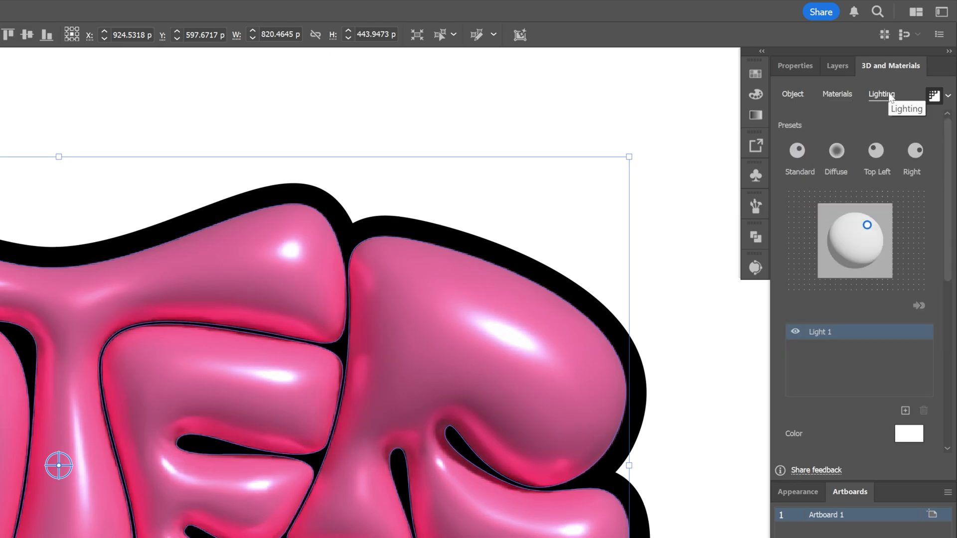
drag(867, 227, 869, 223)
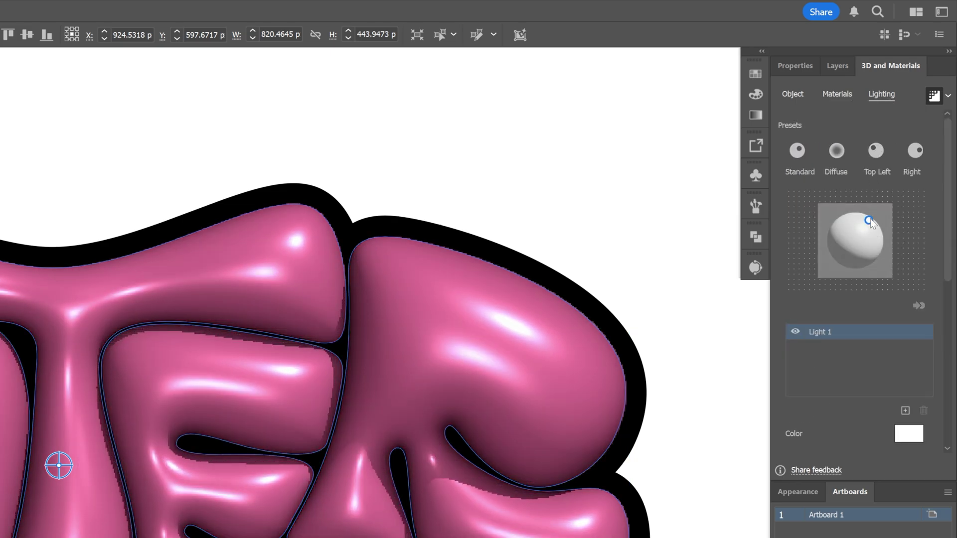
scroll(867, 299, down, 8)
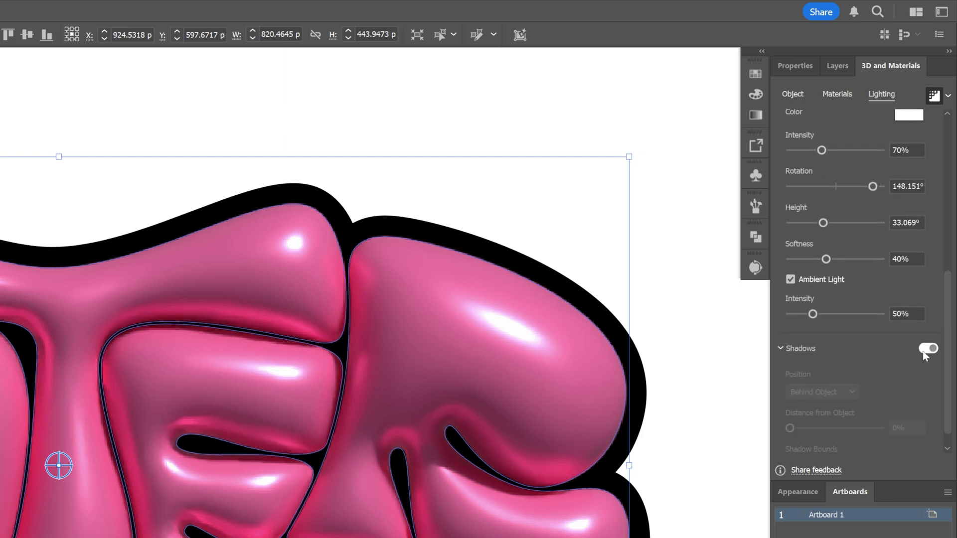
- Set ray tracing quality to High and the raster effects resolution to Medium (150 ppi), then render the lettering
click(948, 96)
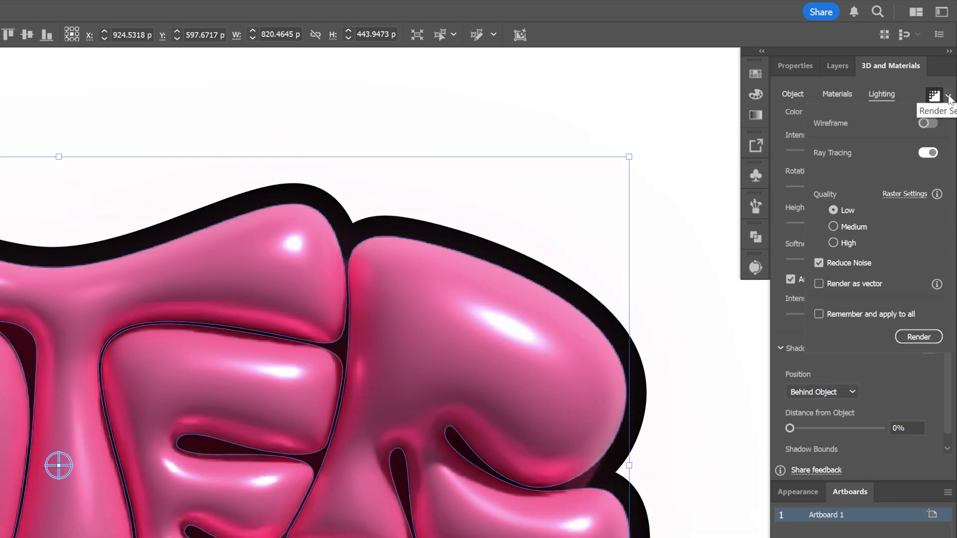
click(850, 244)
click(902, 194)
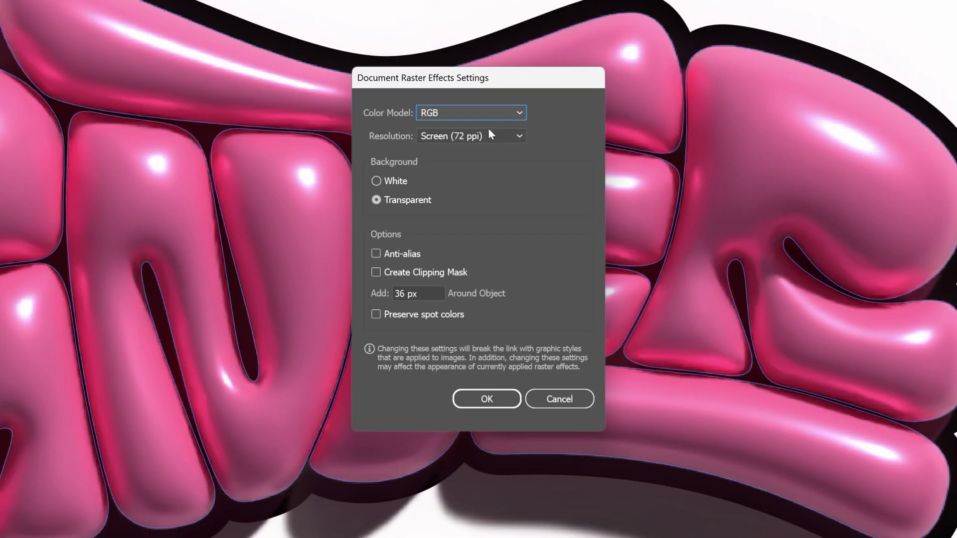
click(486, 135)
click(452, 171)
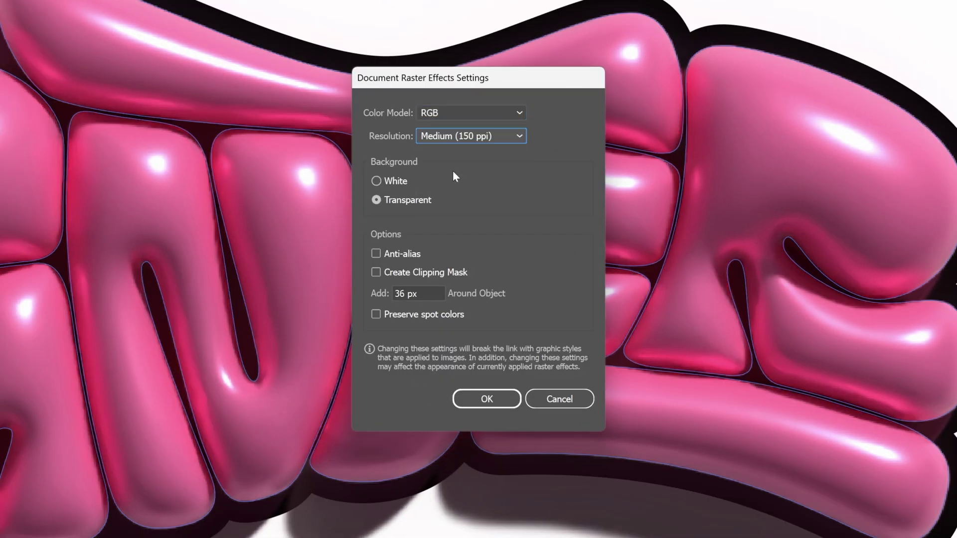
click(486, 398)
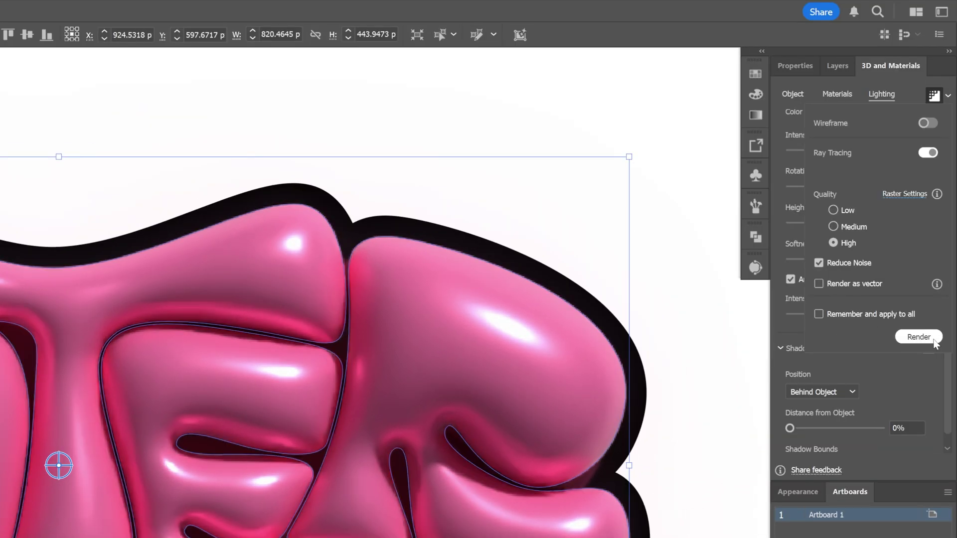
click(918, 337)
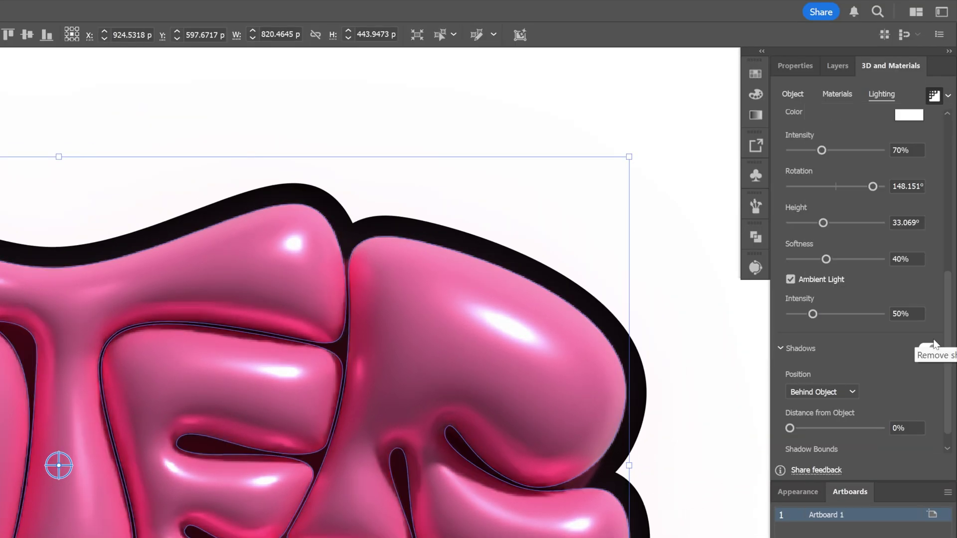